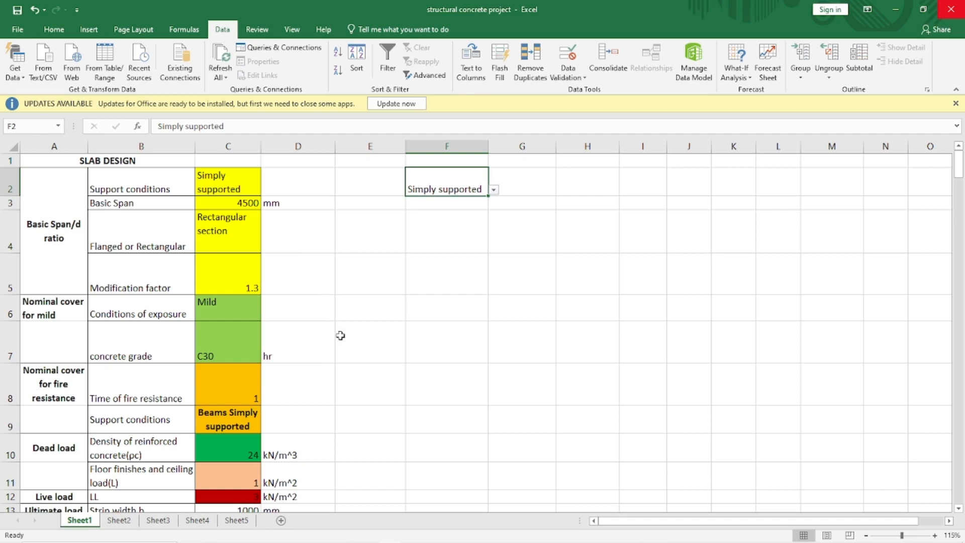
- Scroll through the slab design sheet to review the input parameters and the calculation tables
scroll(340, 335, "down", 7)
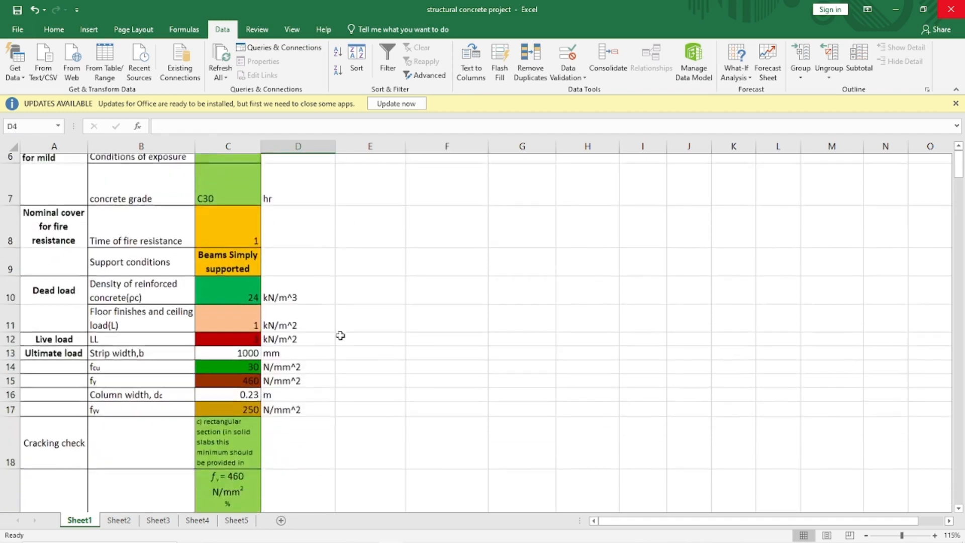
scroll(340, 335, "down", 2)
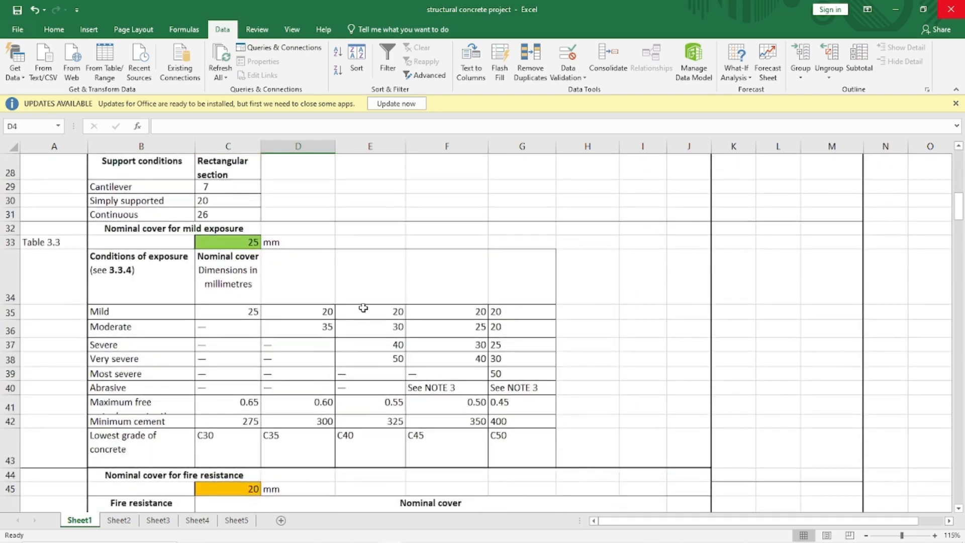
scroll(363, 308, "up", 9)
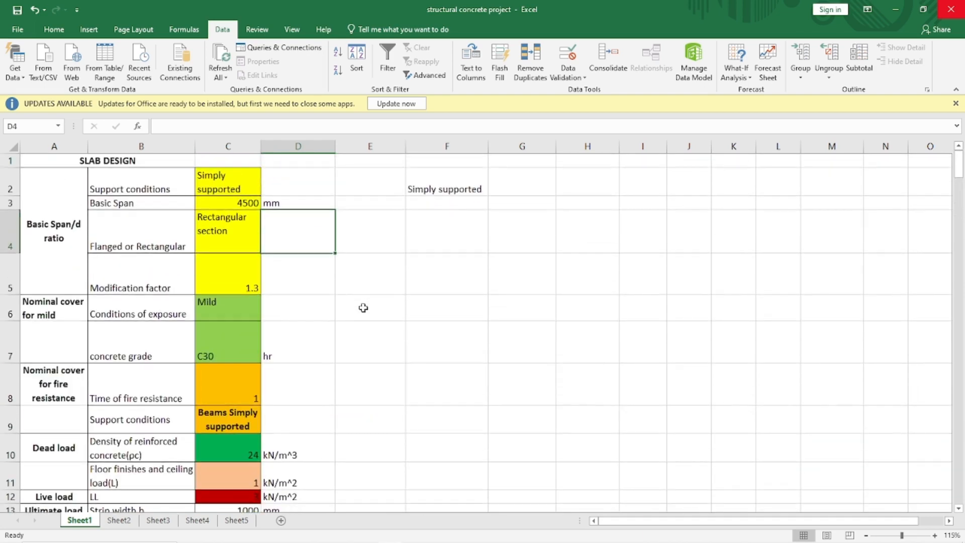
left_click(238, 177)
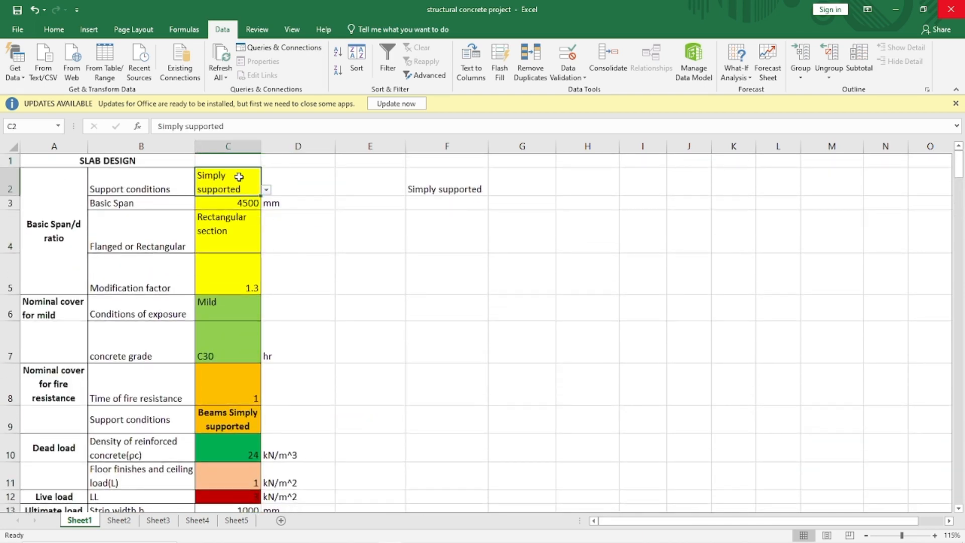
left_click(300, 237)
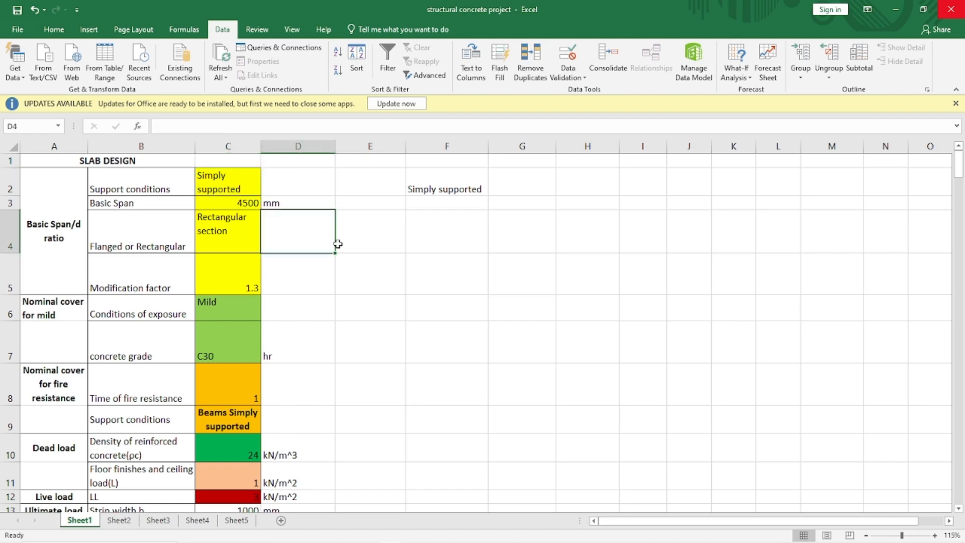
scroll(379, 310, "down", 6)
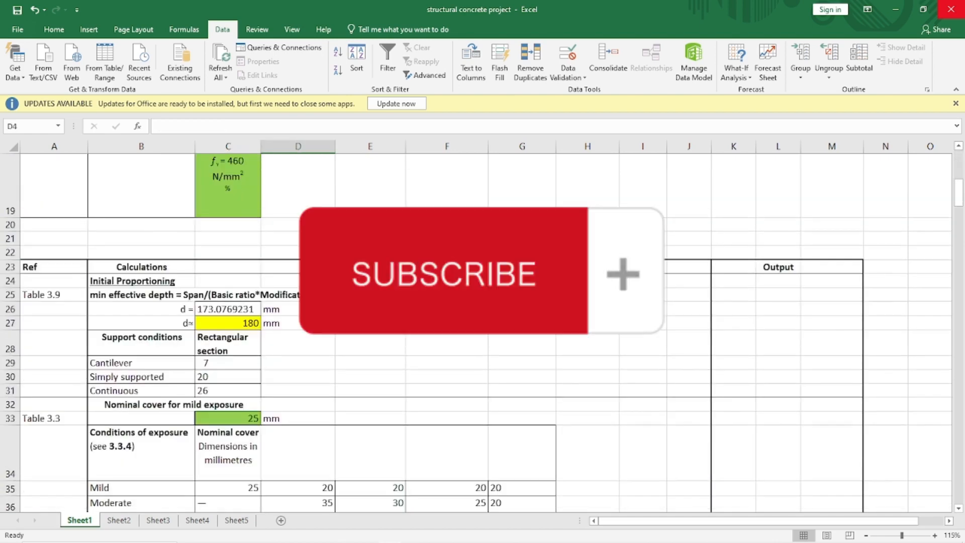
- Inspect the support-condition ratio table and the effective depth formula in C26 without changing it
left_click(165, 361)
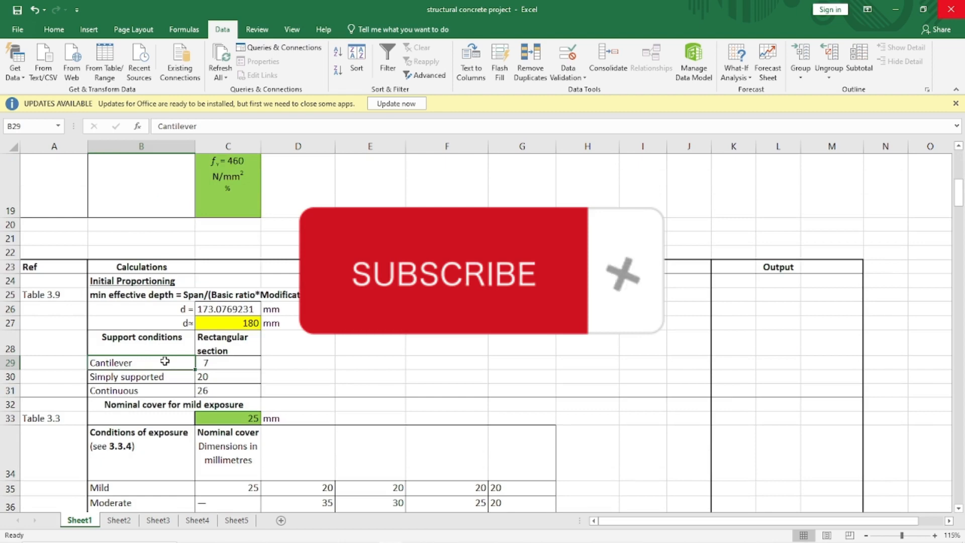
left_click(224, 364)
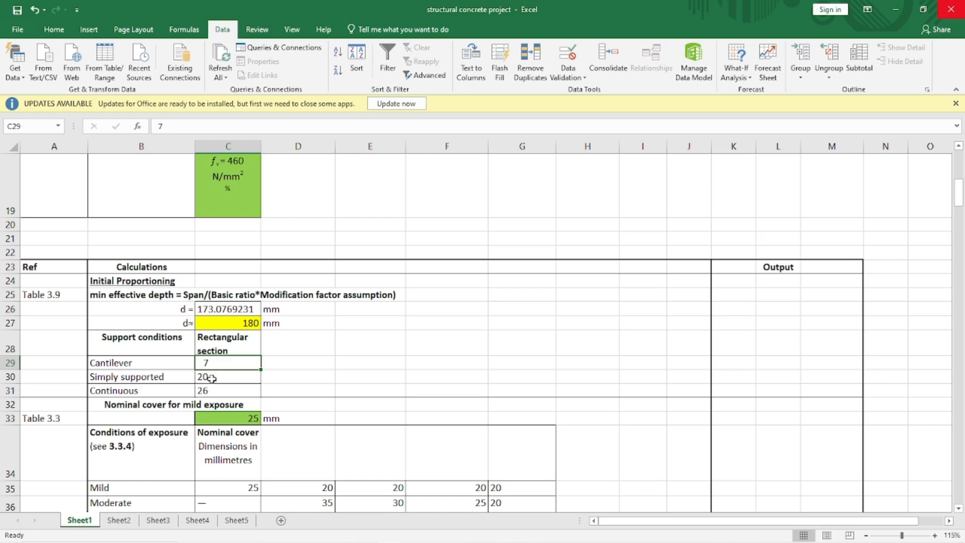
left_click(318, 363)
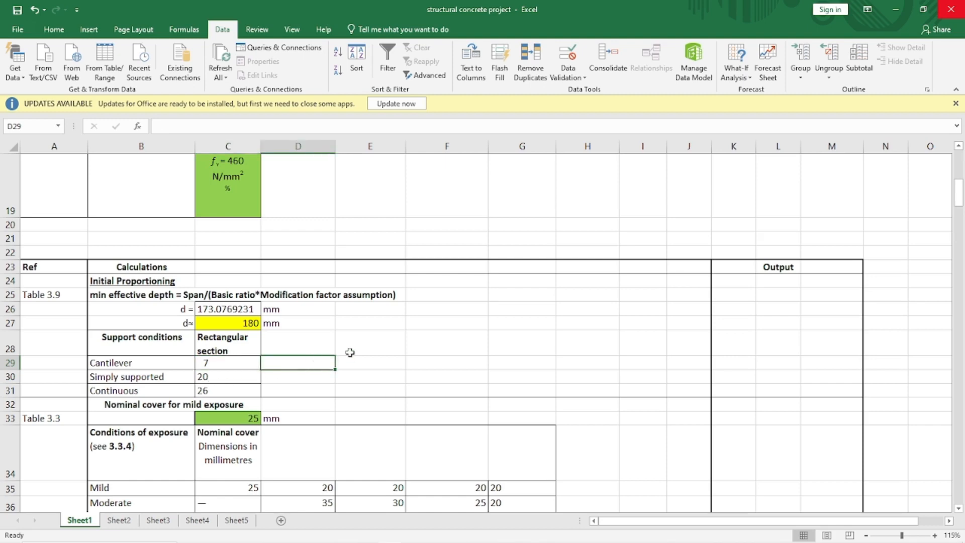
left_click(225, 309)
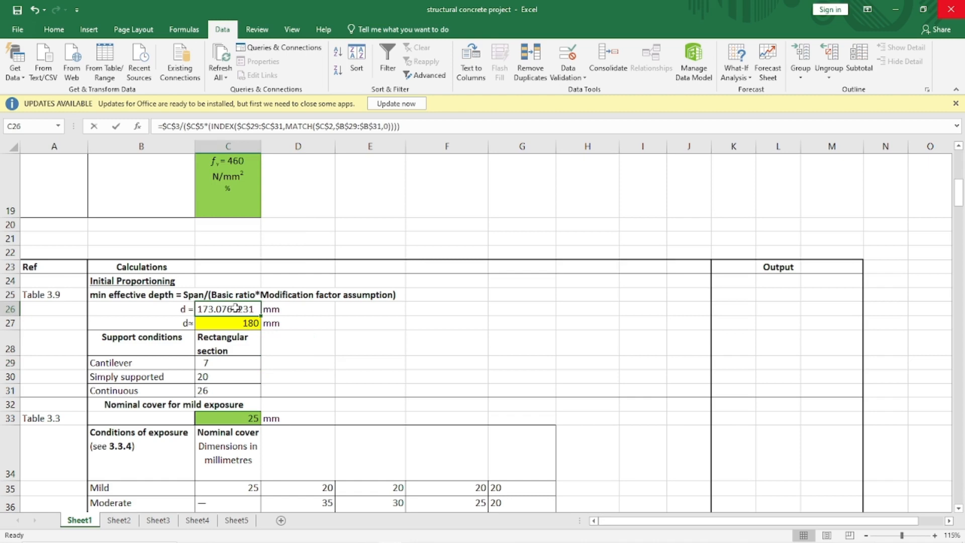
double_click(235, 308)
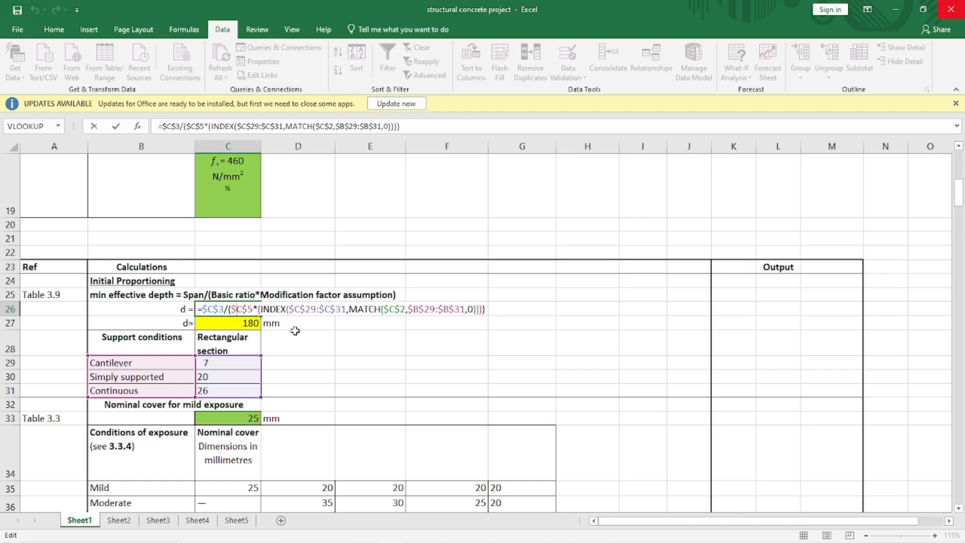
key("ctrl+Return")
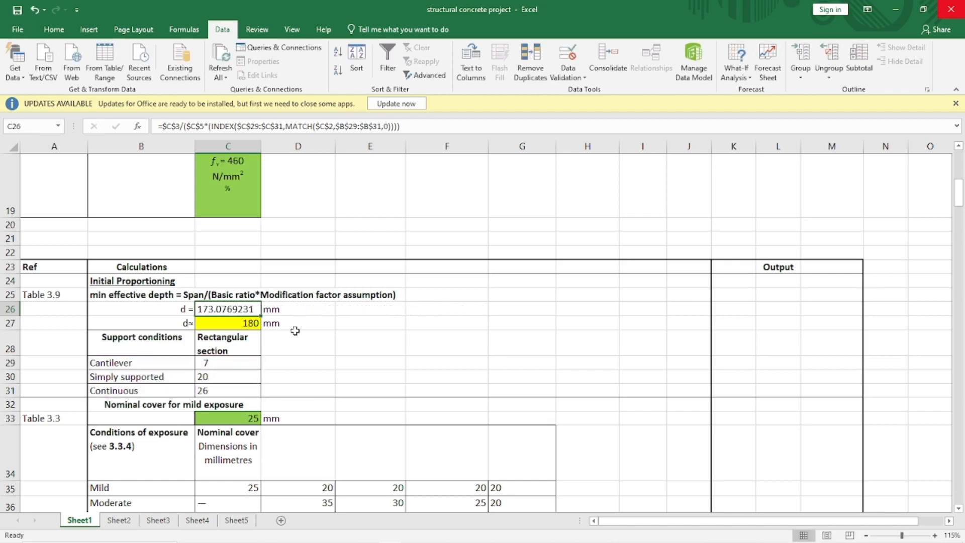
- Set the support conditions in C2 to Cantilever from its dropdown list
scroll(340, 292, "up", 1)
scroll(340, 292, "up", 5)
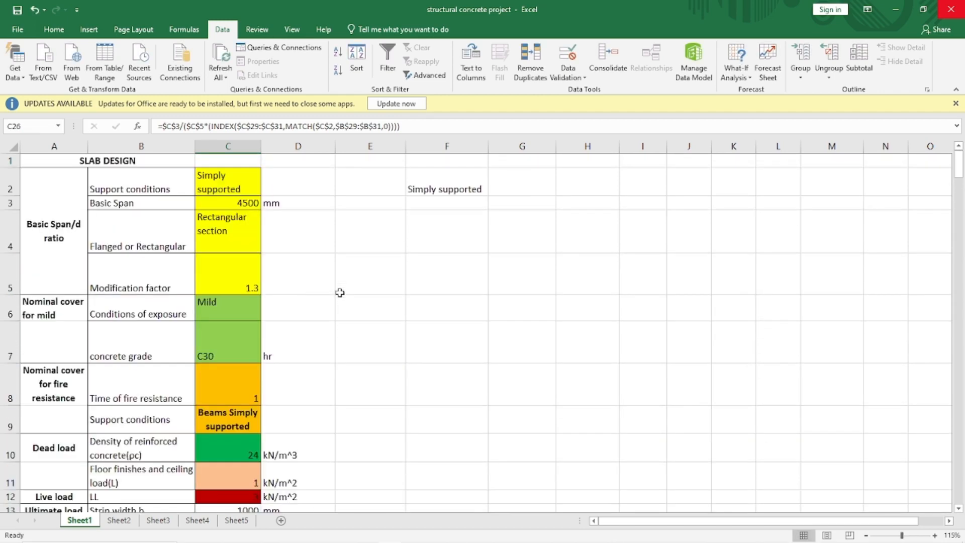
left_click(230, 180)
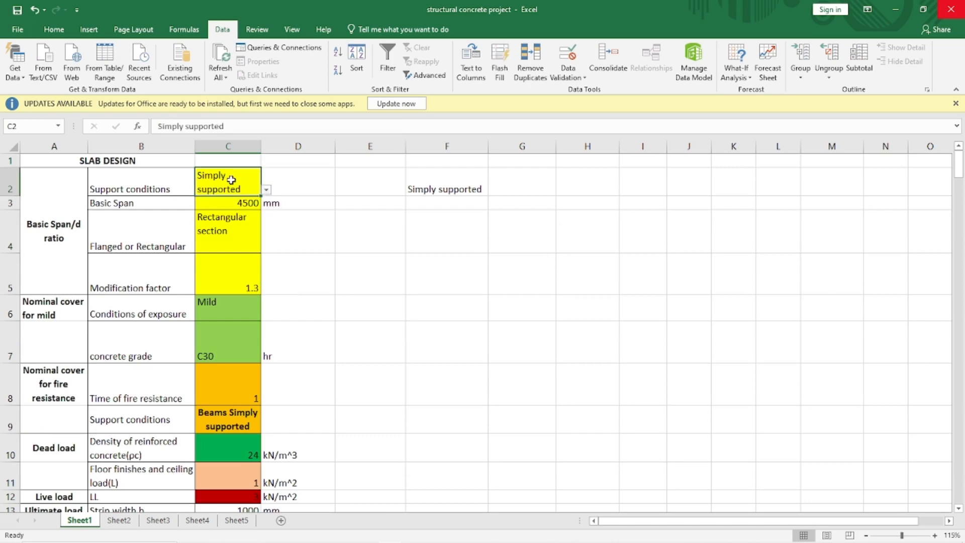
left_click(267, 191)
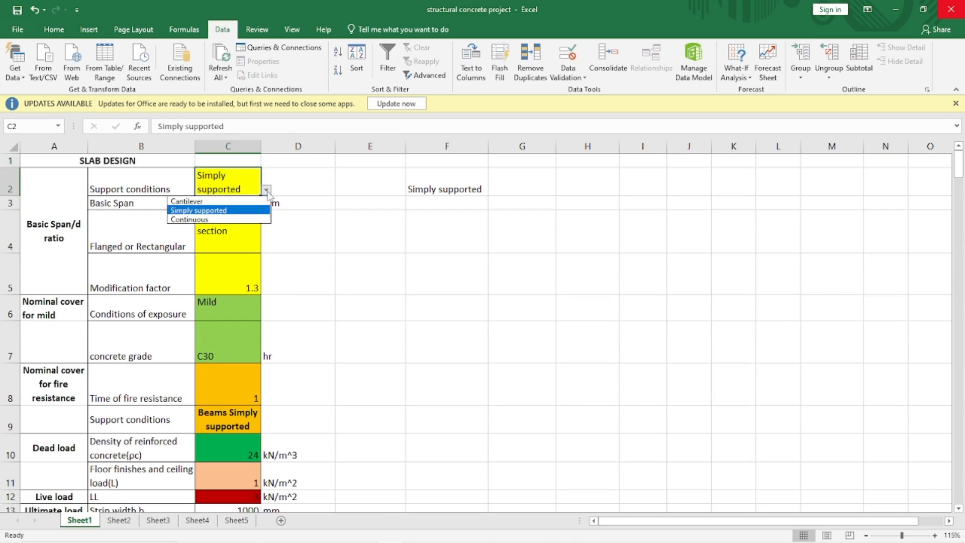
left_click(201, 201)
left_click(310, 232)
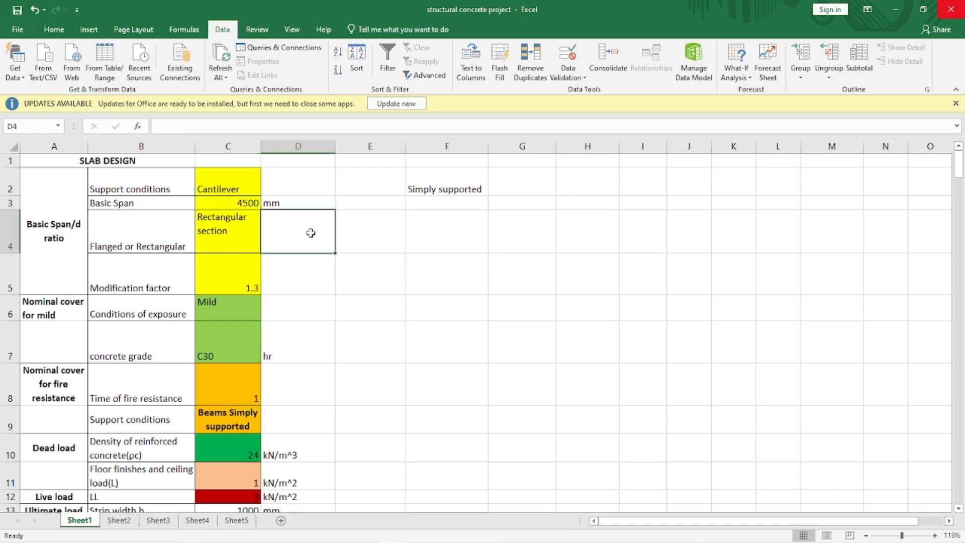
- Review the recalculated effective depth and open its INDEX/MATCH formula in C26 to study it
scroll(324, 324, "down", 6)
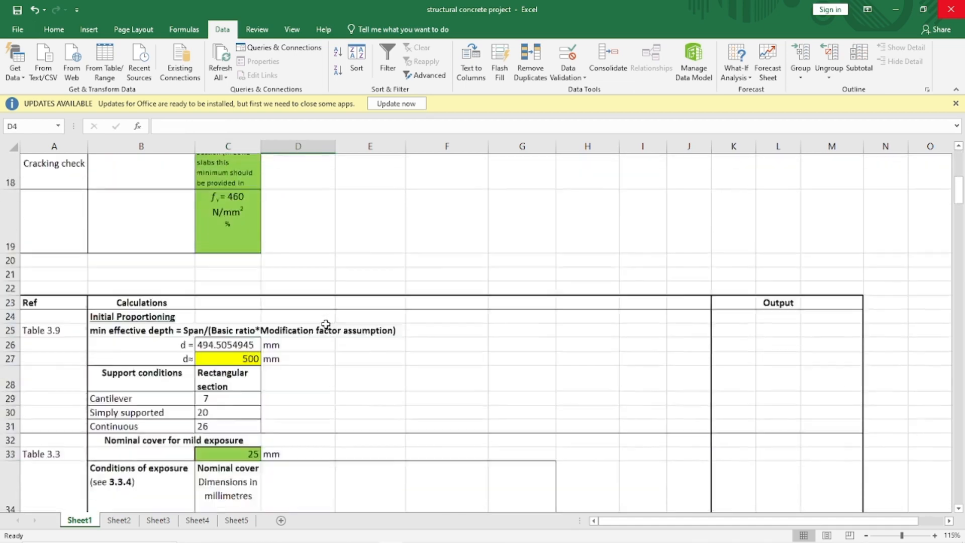
scroll(326, 324, "down", 1)
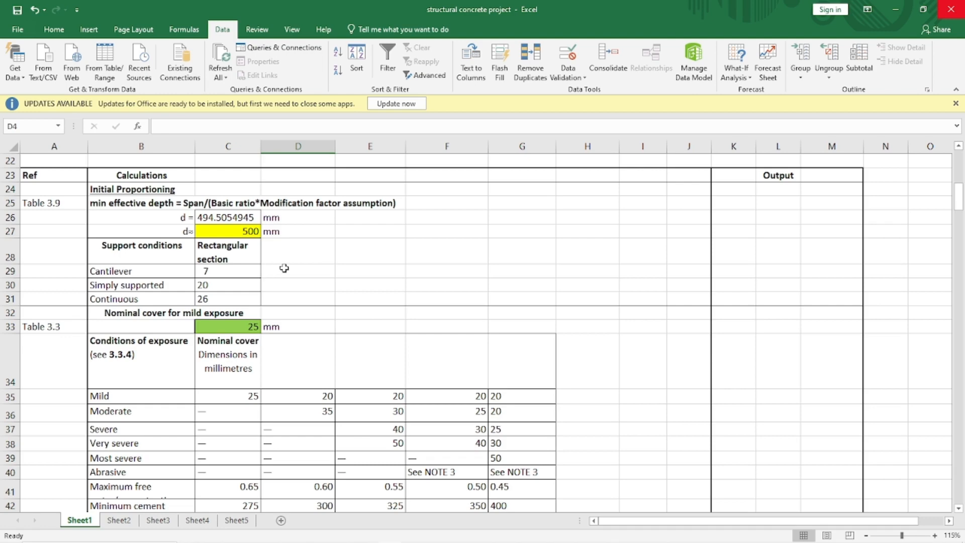
left_click(236, 216)
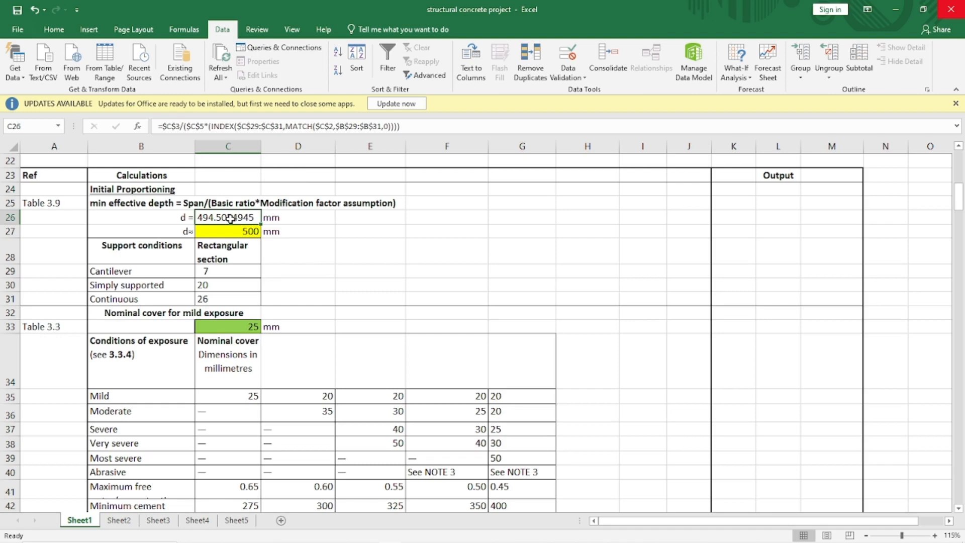
double_click(229, 217)
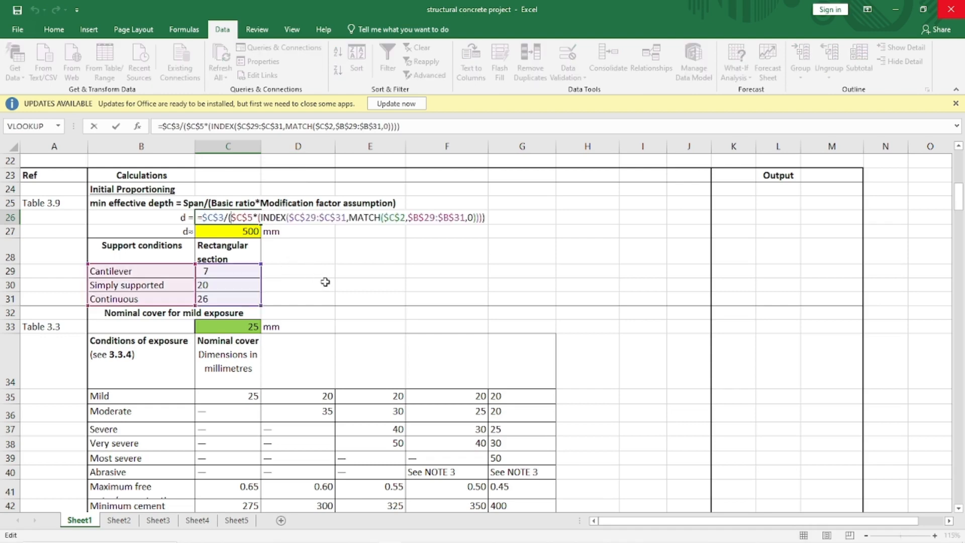
scroll(325, 282, "up", 7)
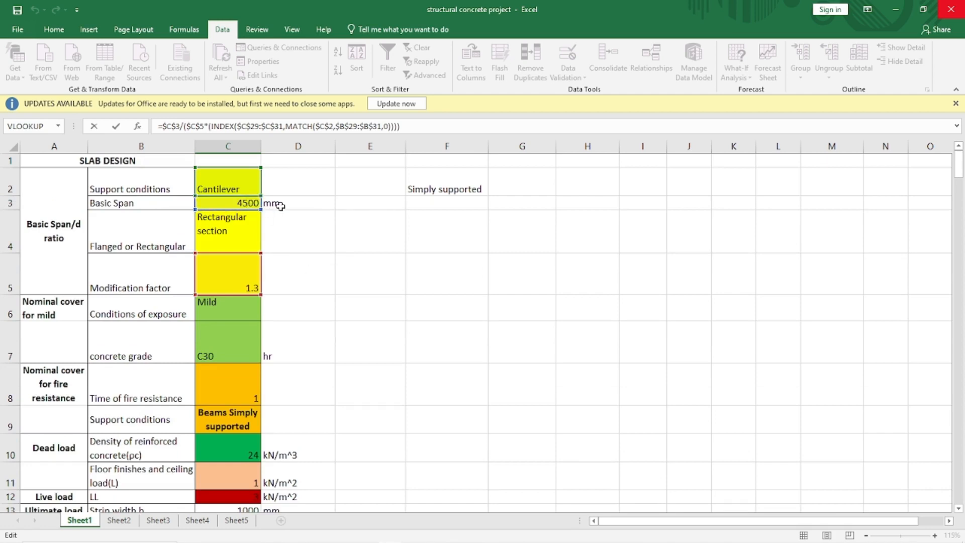
scroll(330, 383, "down", 6)
scroll(331, 383, "down", 2)
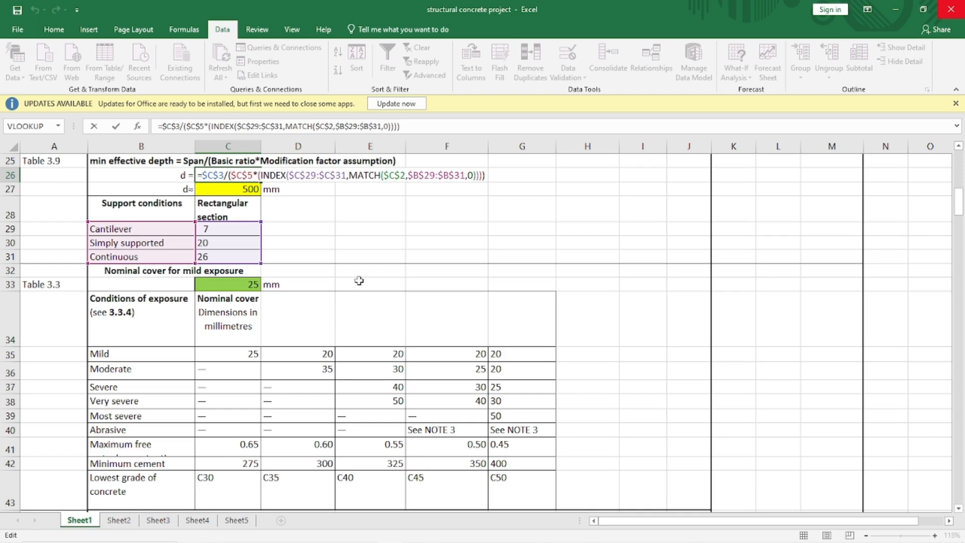
scroll(359, 280, "up", 1)
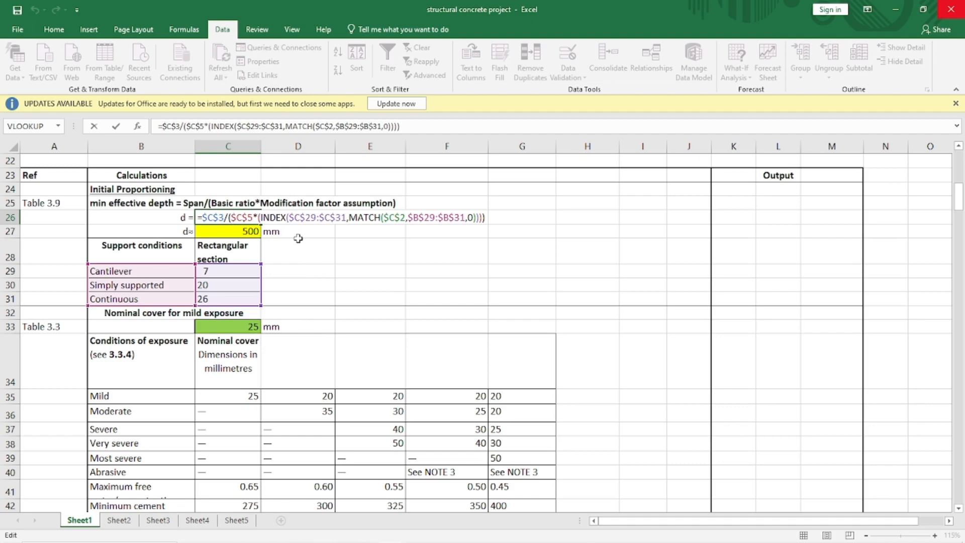
left_click(277, 218)
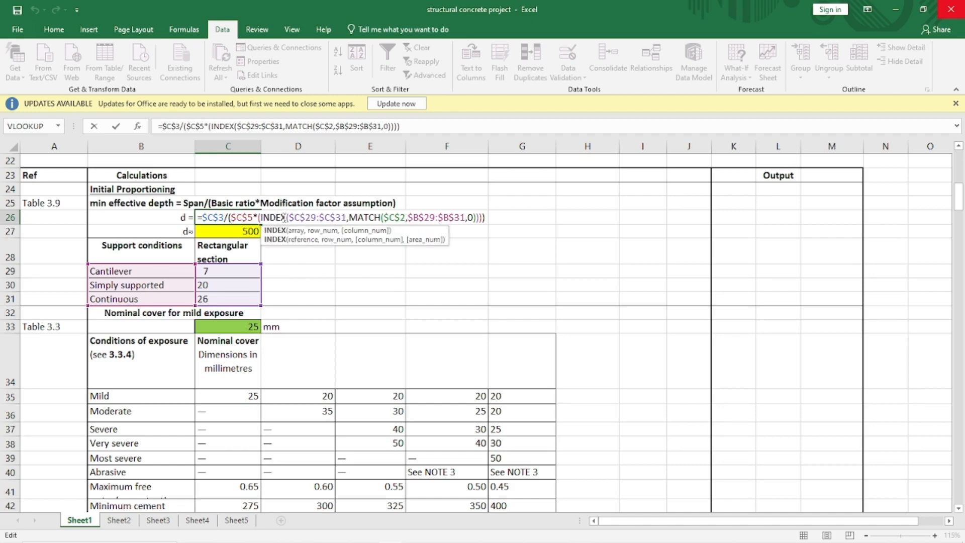
key("ctrl+Return")
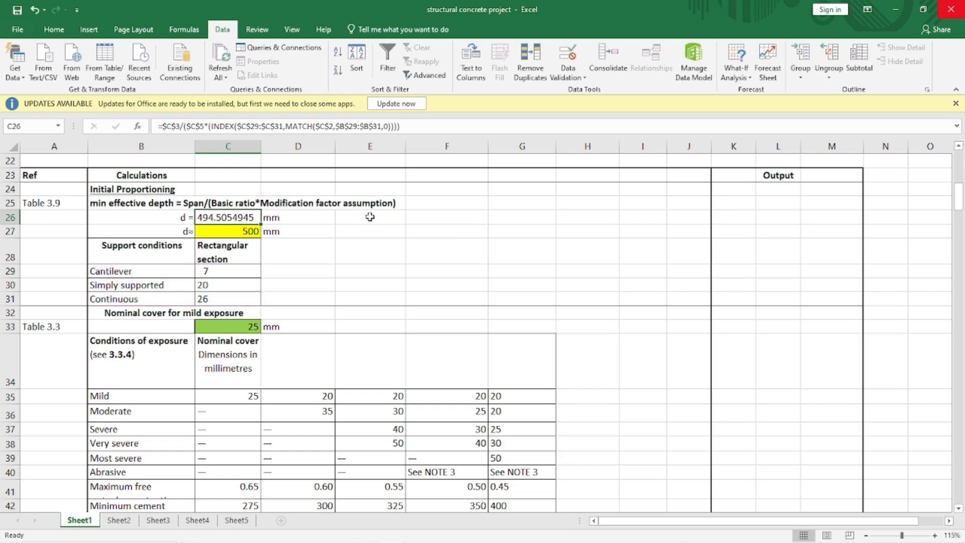
- Start a new formula in F26 dividing the basic span C3 by an opening bracket and the modification factor C5
left_click(428, 218)
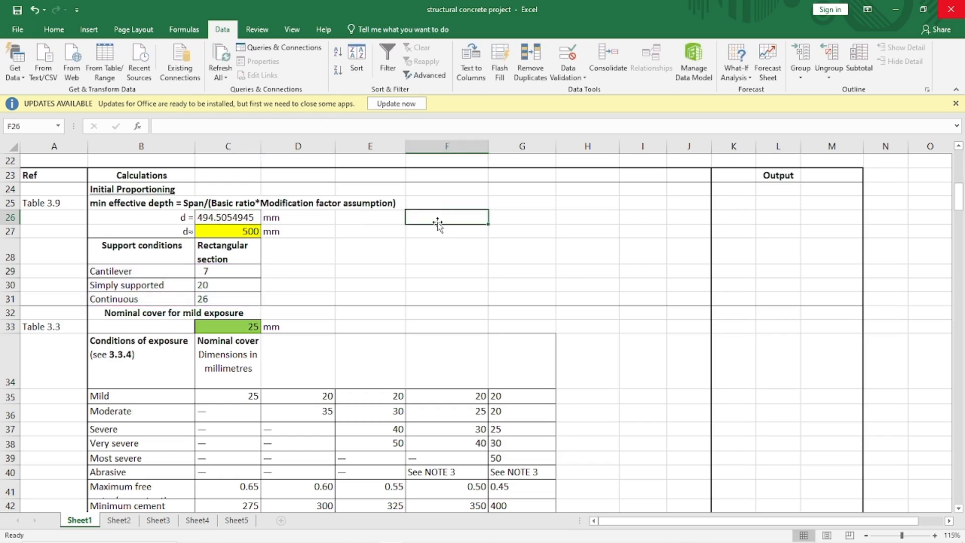
type("=")
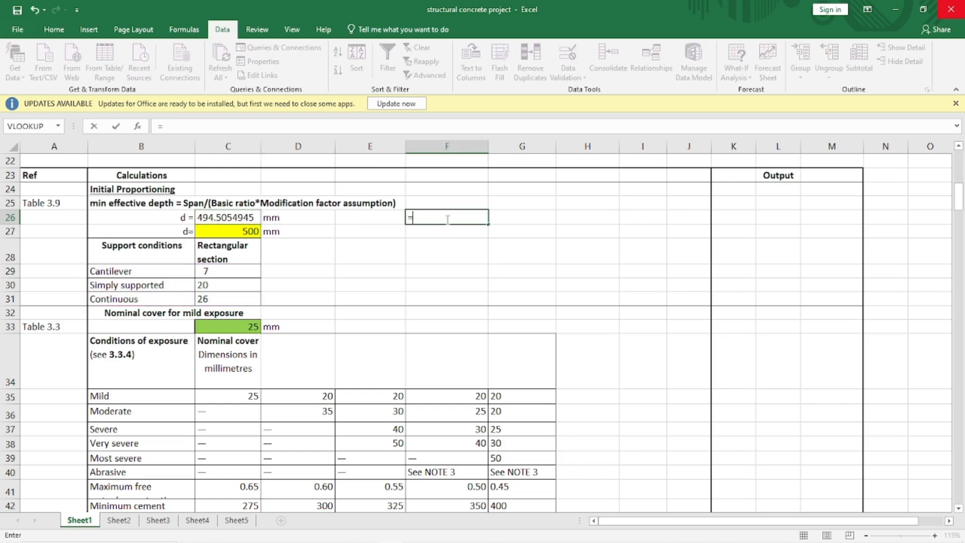
scroll(325, 215, "up", 7)
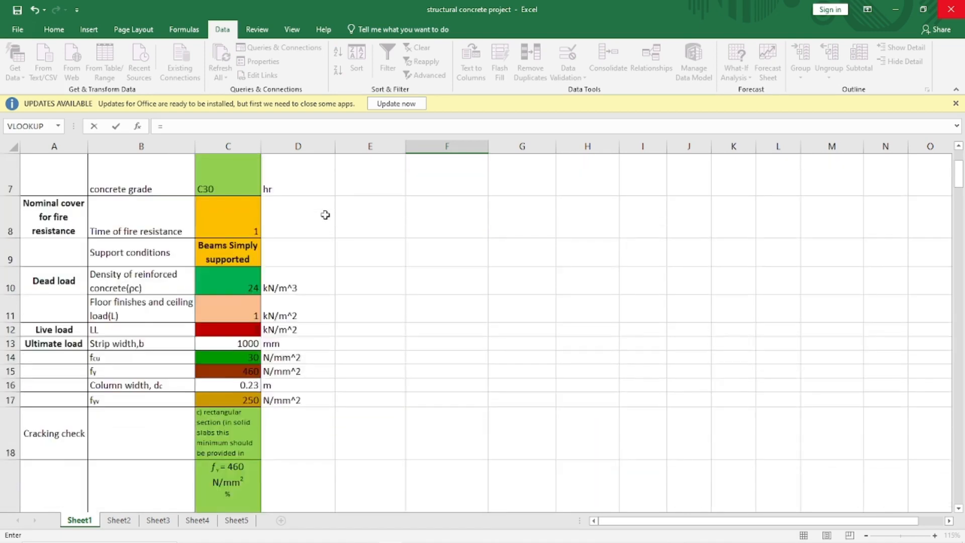
left_click(247, 204)
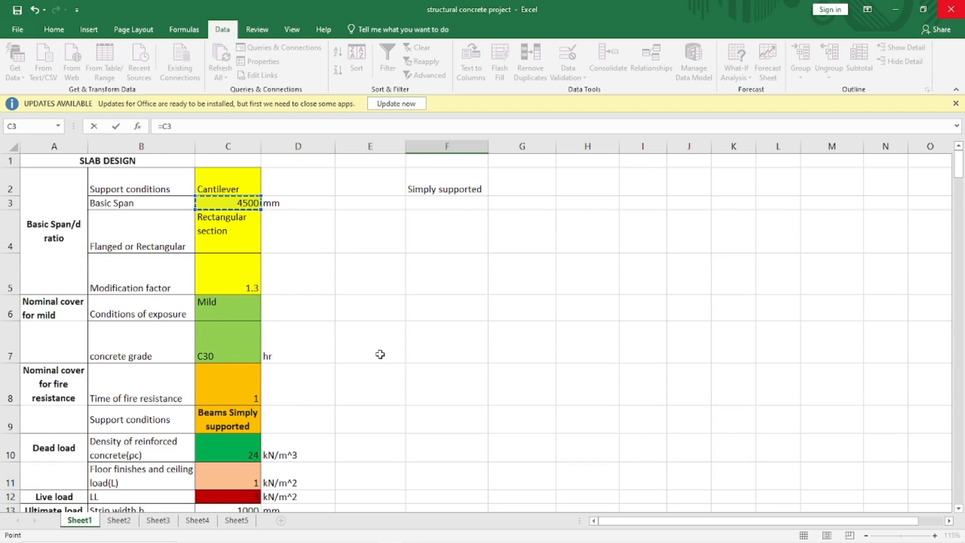
type("/(")
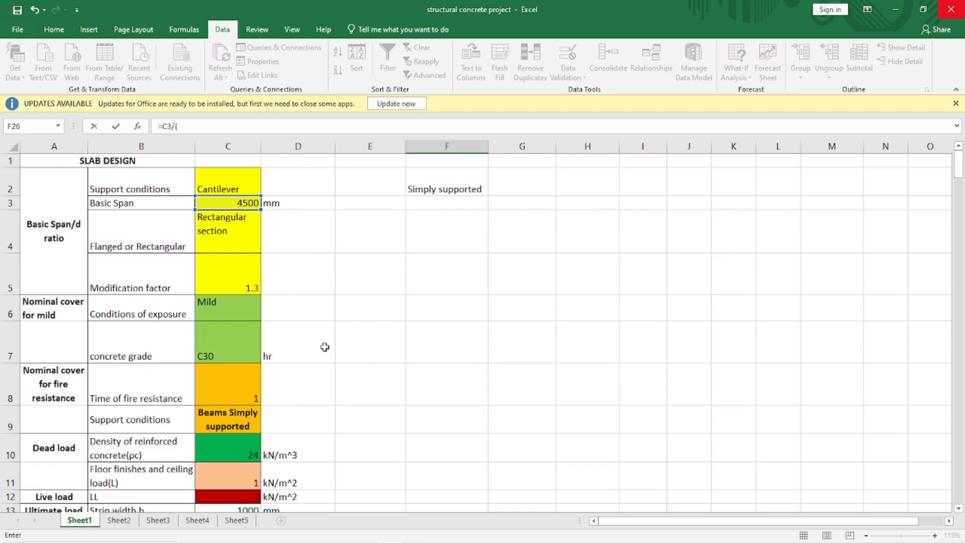
left_click(249, 293)
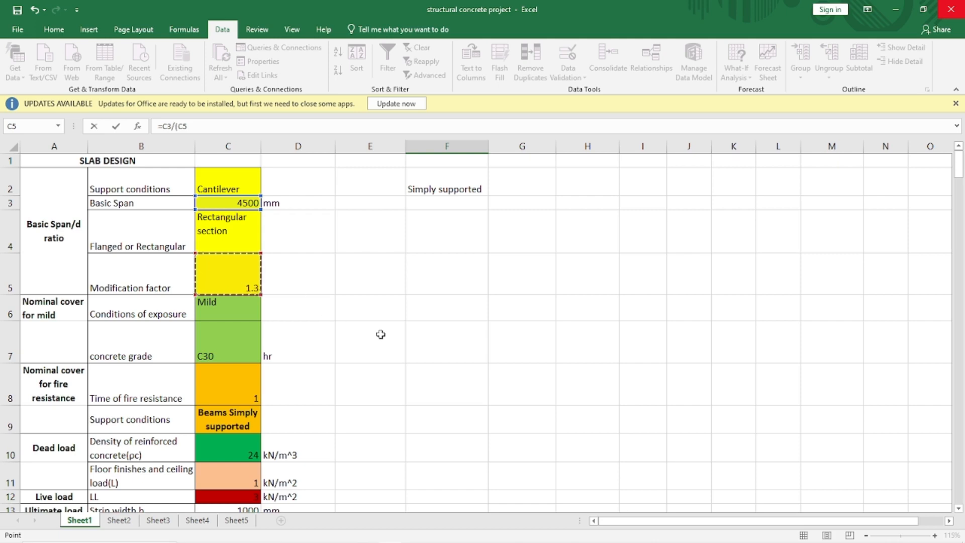
- Convert the C3 and C5 references in the F26 formula to absolute references
left_click(173, 126)
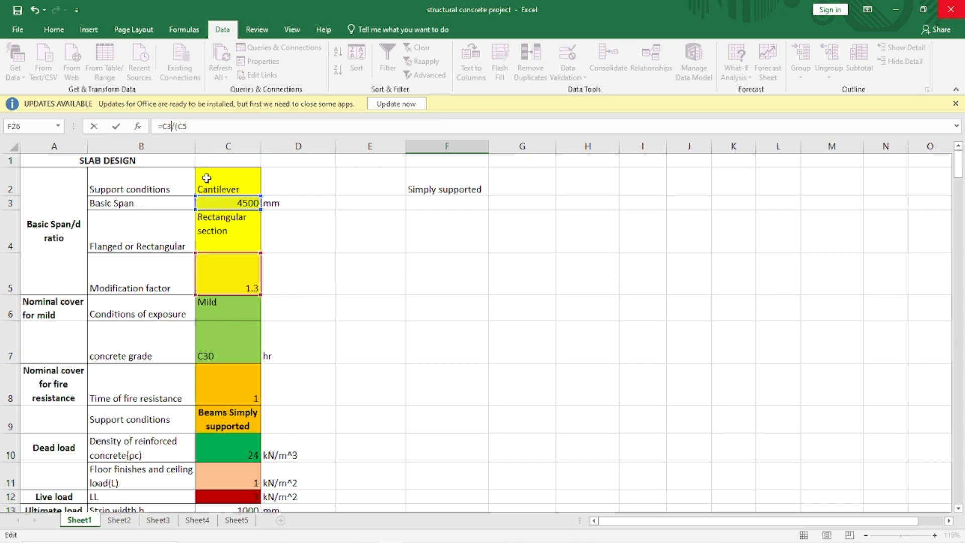
scroll(206, 178, "down", 2)
scroll(206, 178, "down", 4)
key("F4")
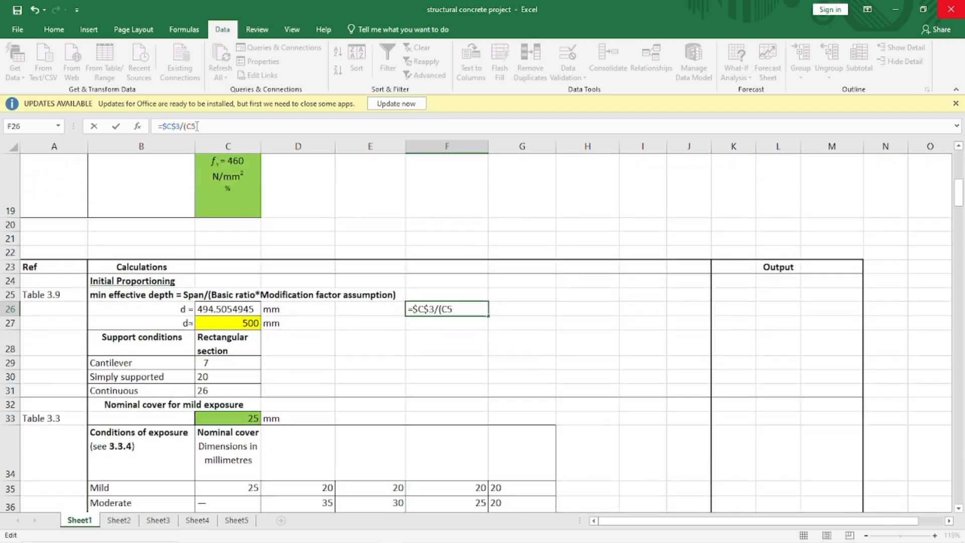
key("F4")
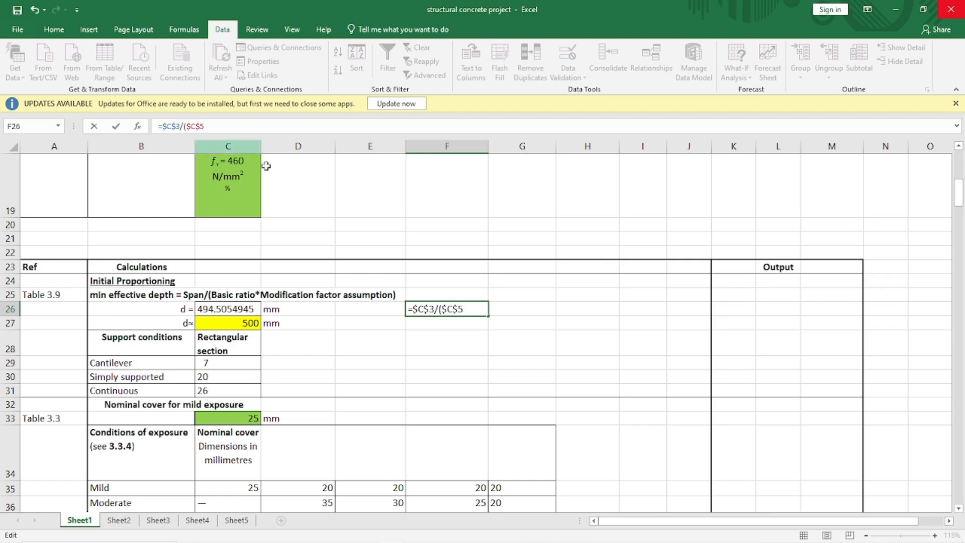
- Extend the F26 formula after $C$5 with a multiplication by an INDEX function in brackets
left_click(475, 309)
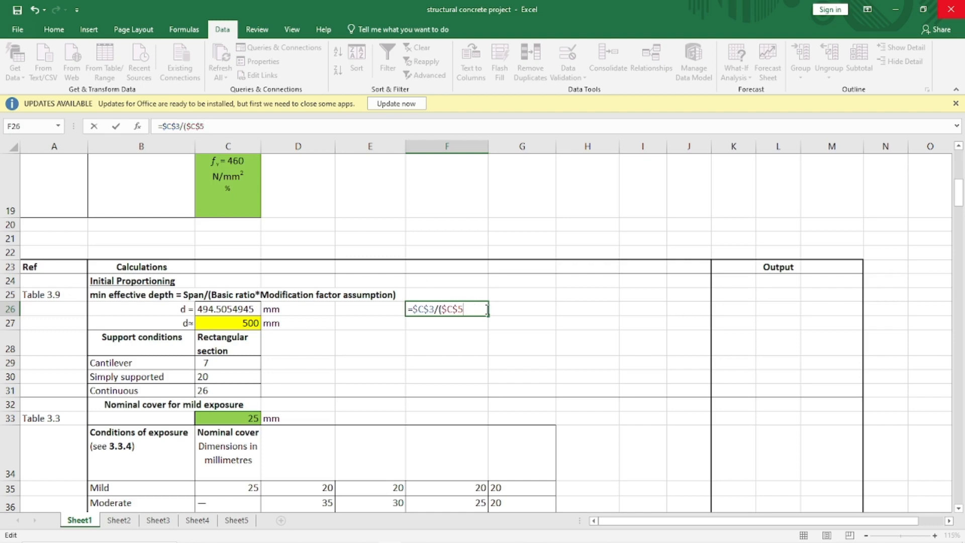
type("*")
scroll(339, 368, "down", 1)
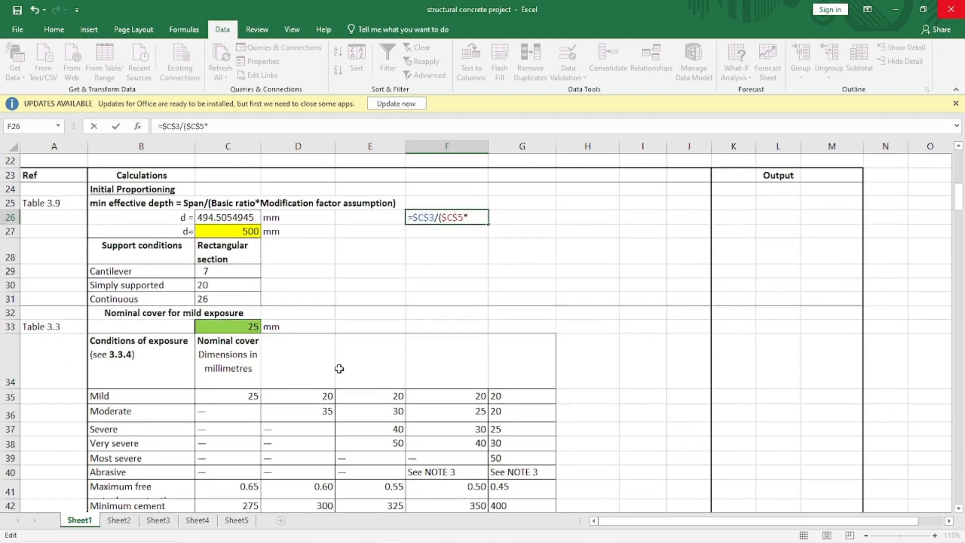
scroll(340, 368, "down", 1)
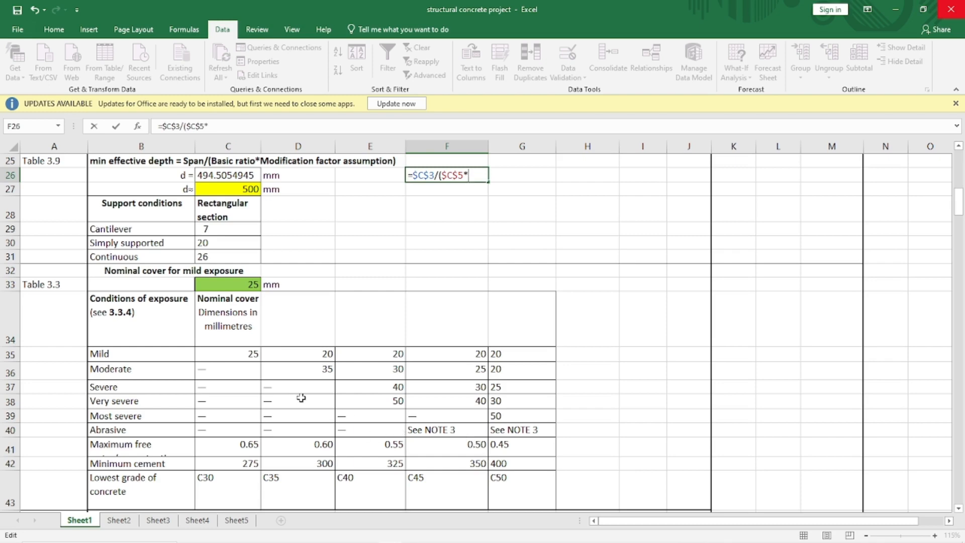
scroll(268, 356, "up", 8)
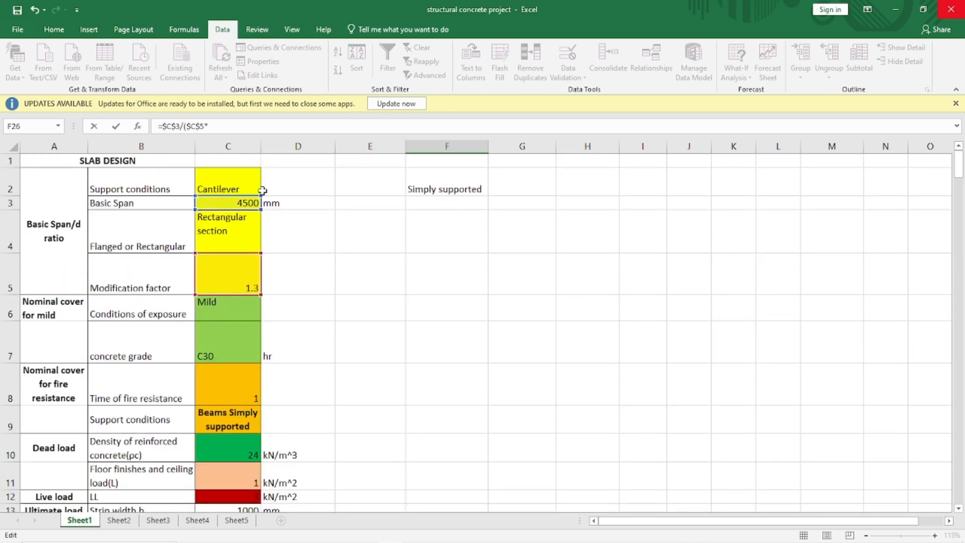
scroll(287, 313, "down", 6)
scroll(287, 313, "down", 2)
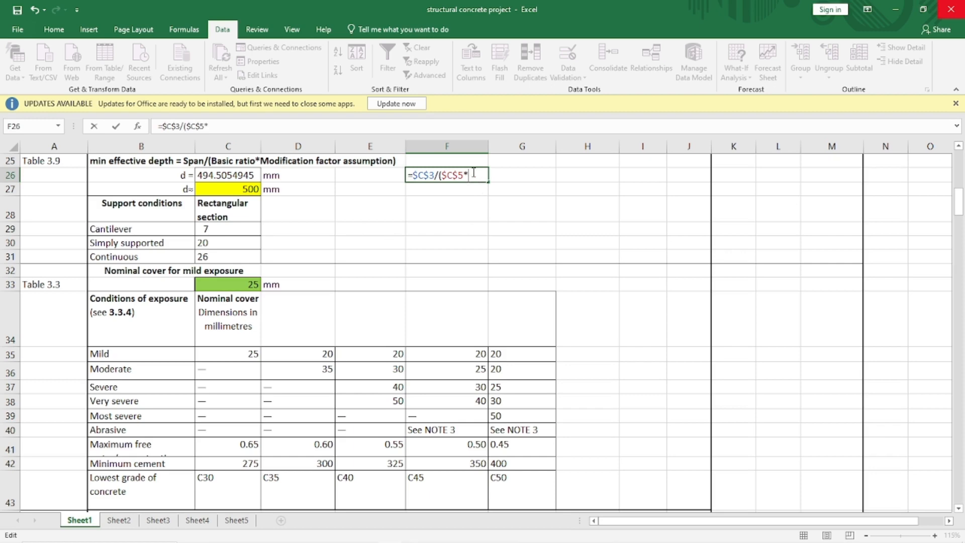
type("n")
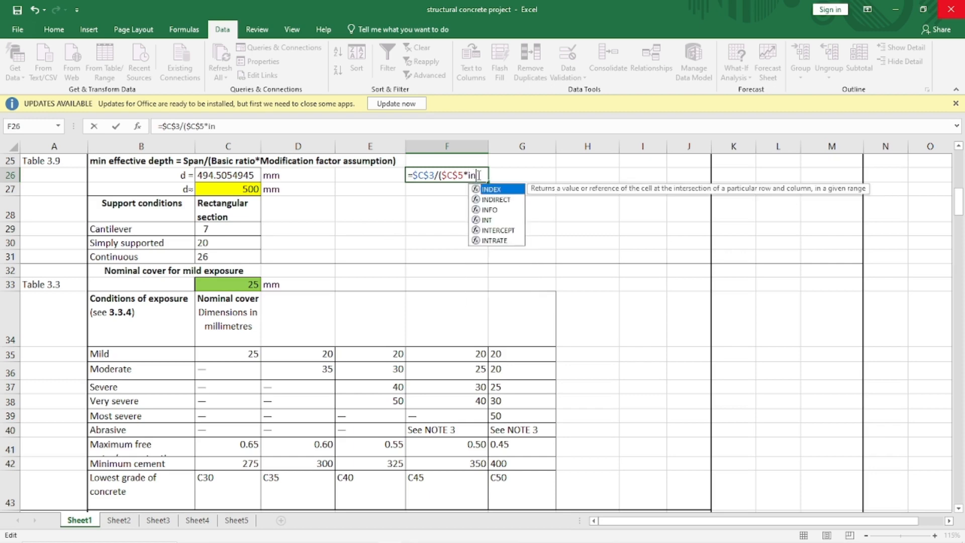
double_click(491, 190)
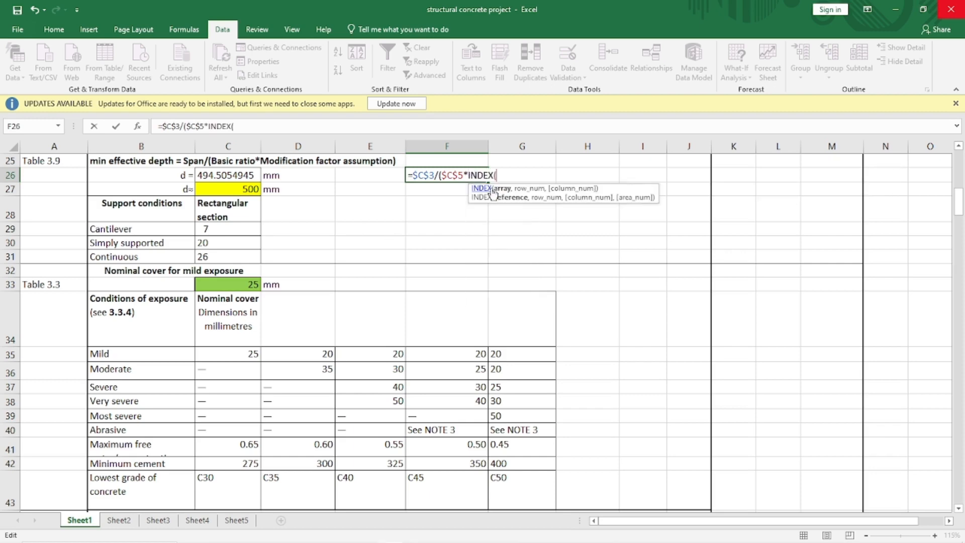
left_click(469, 176)
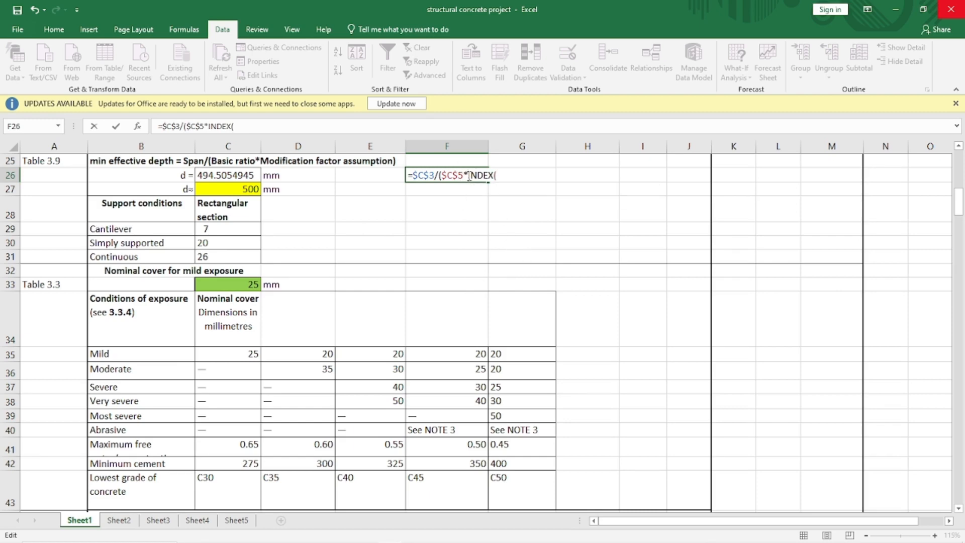
type("(")
left_click(505, 175)
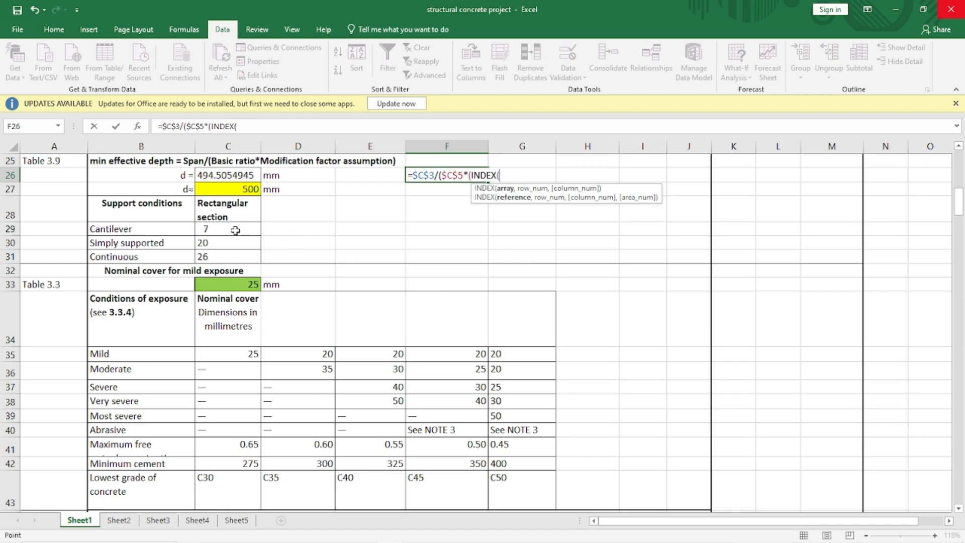
- Set the INDEX array to the absolute ratio range $C$29:$C$31 and begin a MATCH function as its row number
left_click_drag(235, 230, 236, 253)
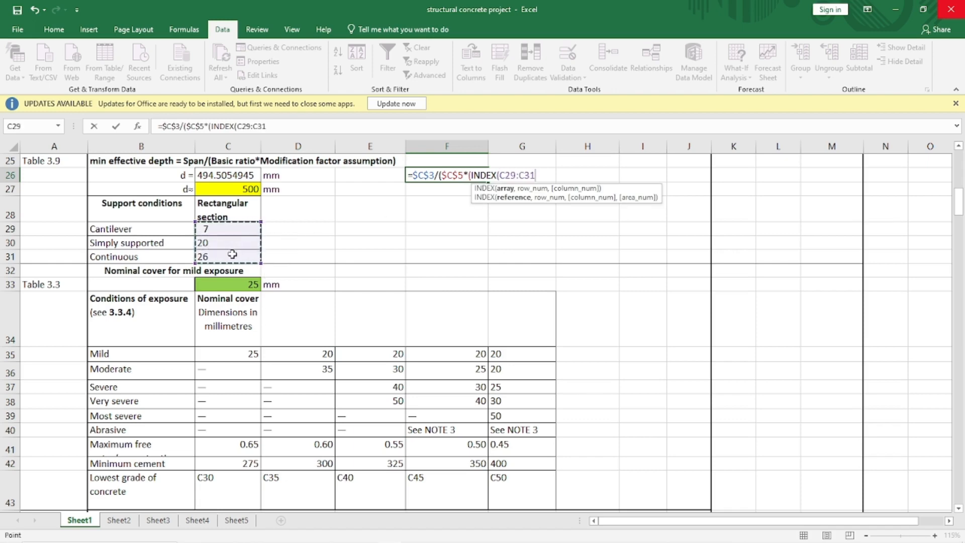
key("F4")
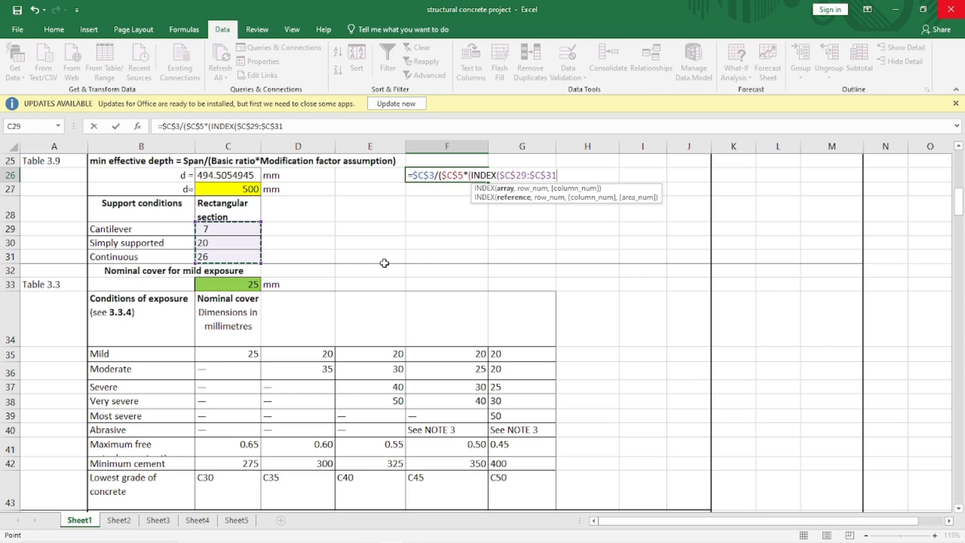
type(",")
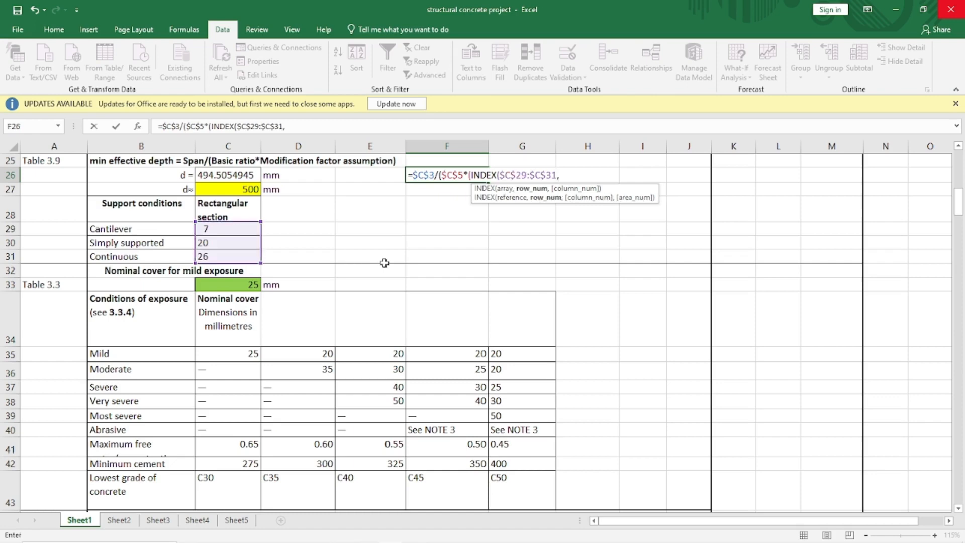
type("m")
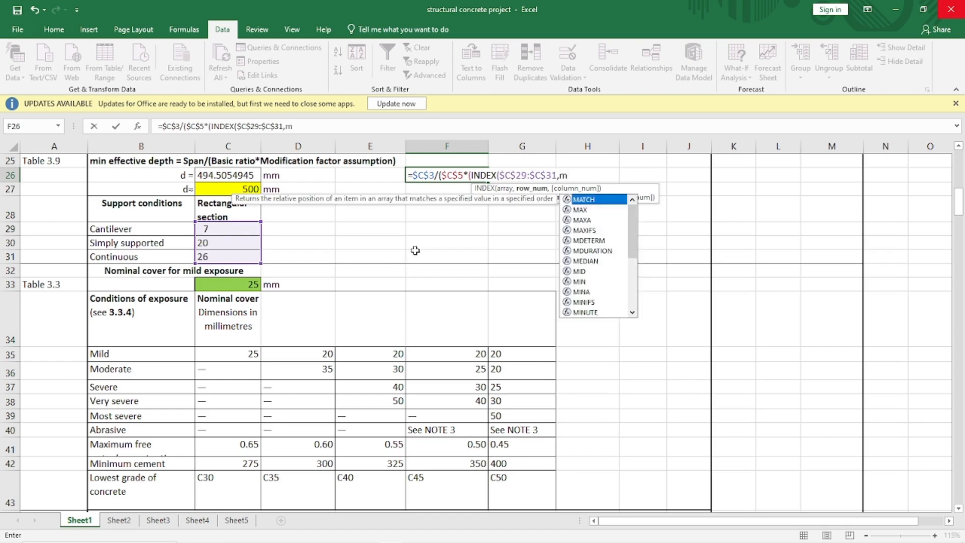
double_click(585, 200)
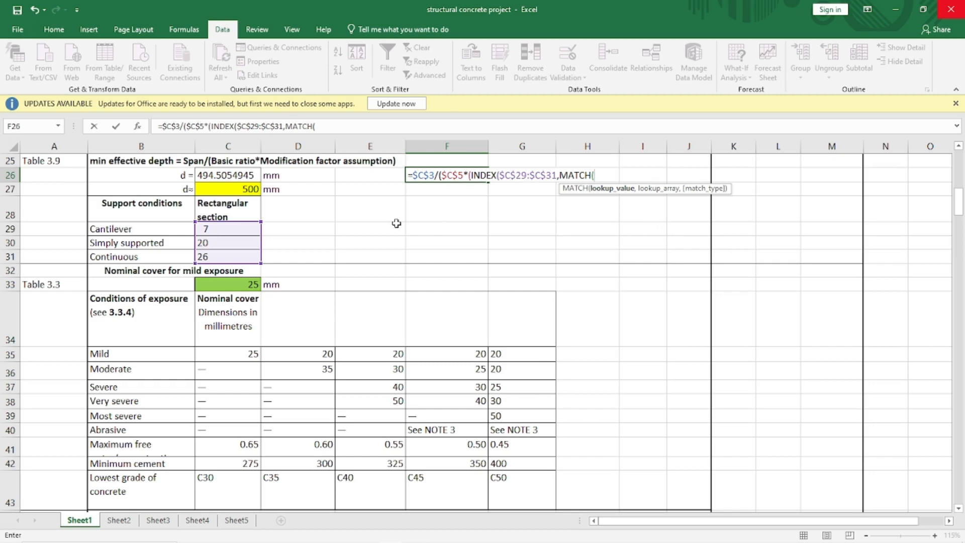
- Use the support conditions cell as the absolute MATCH lookup value $C$2
scroll(364, 222, "up", 8)
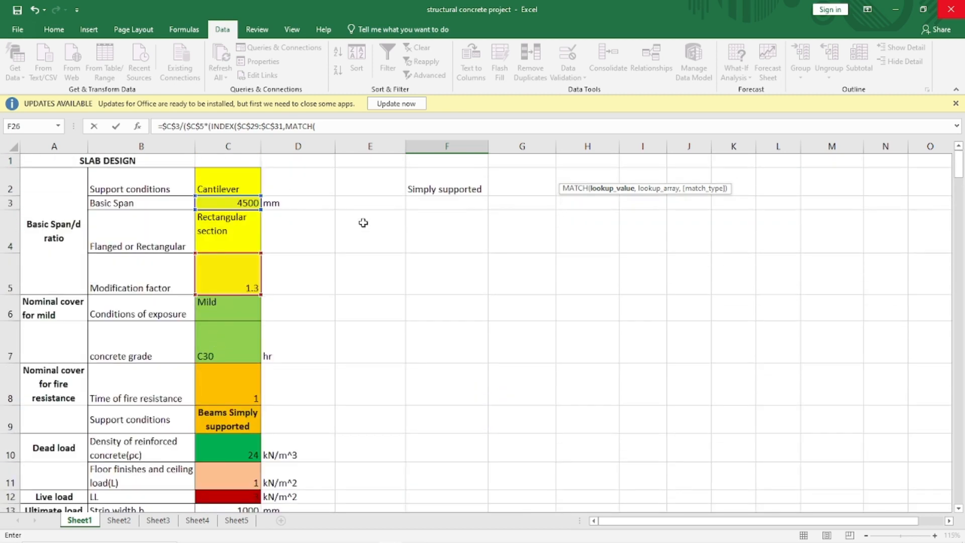
left_click(238, 187)
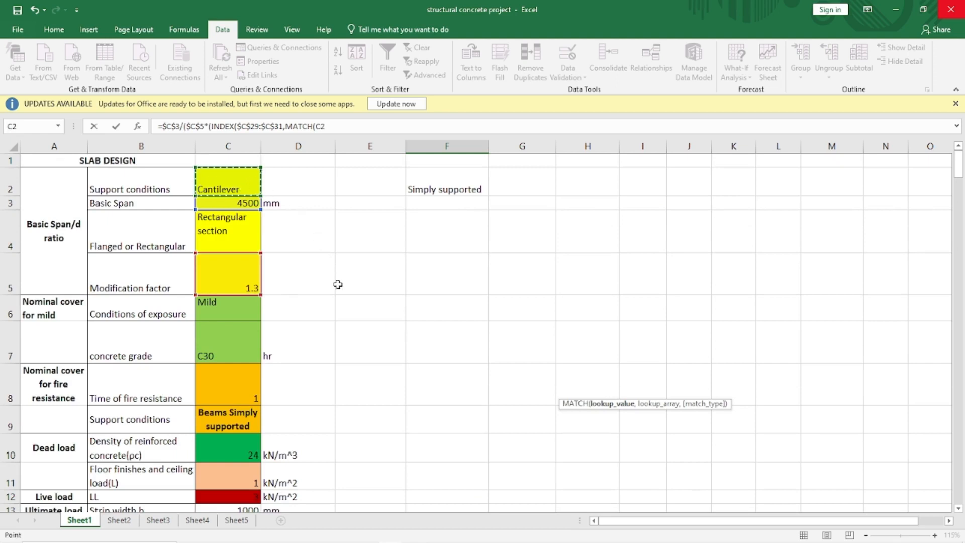
key("F4")
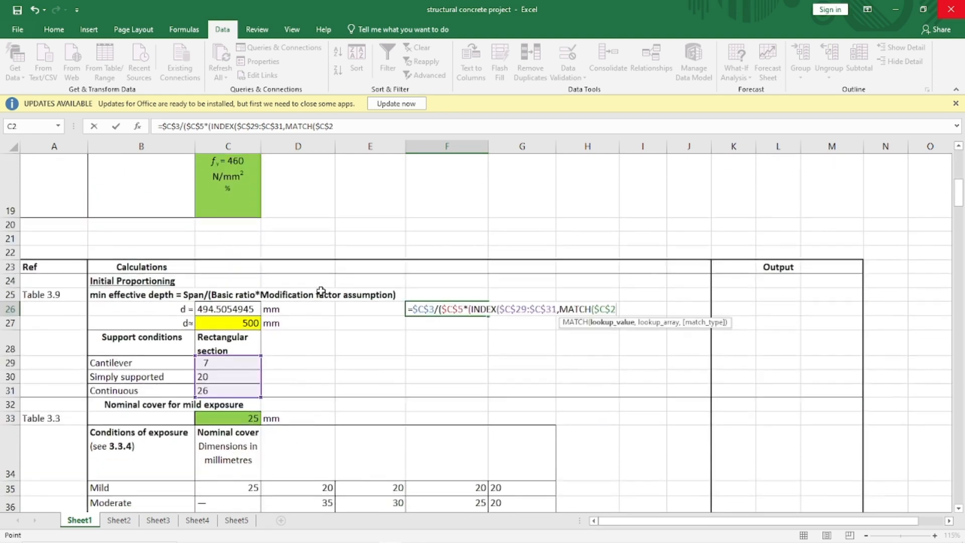
type(",")
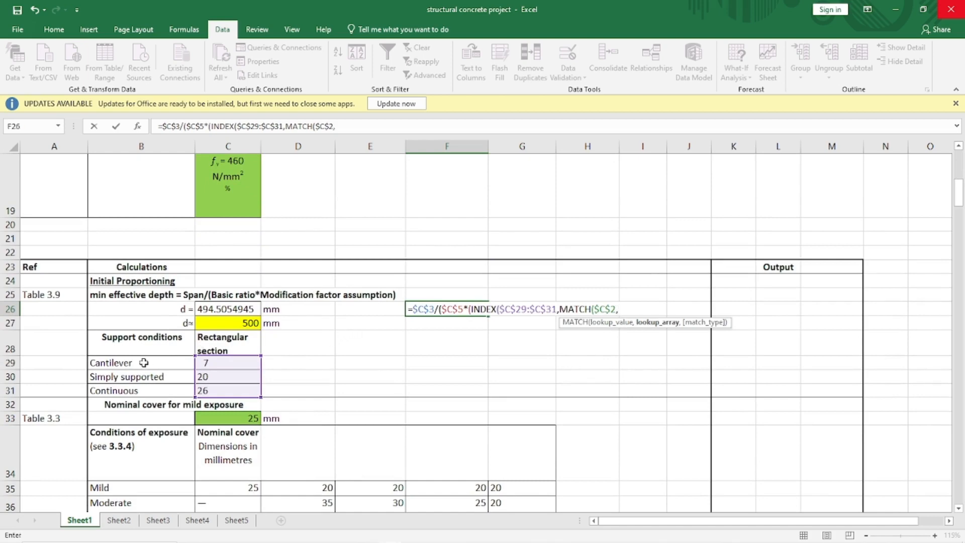
- Set the MATCH lookup array to $B$29:$B$31 with exact match type 0
left_click_drag(144, 363, 142, 386)
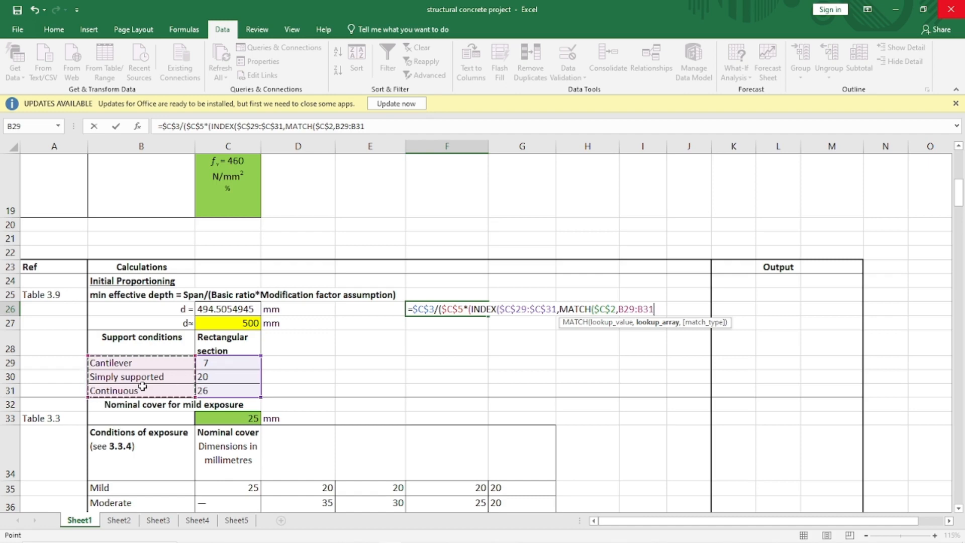
key("F4")
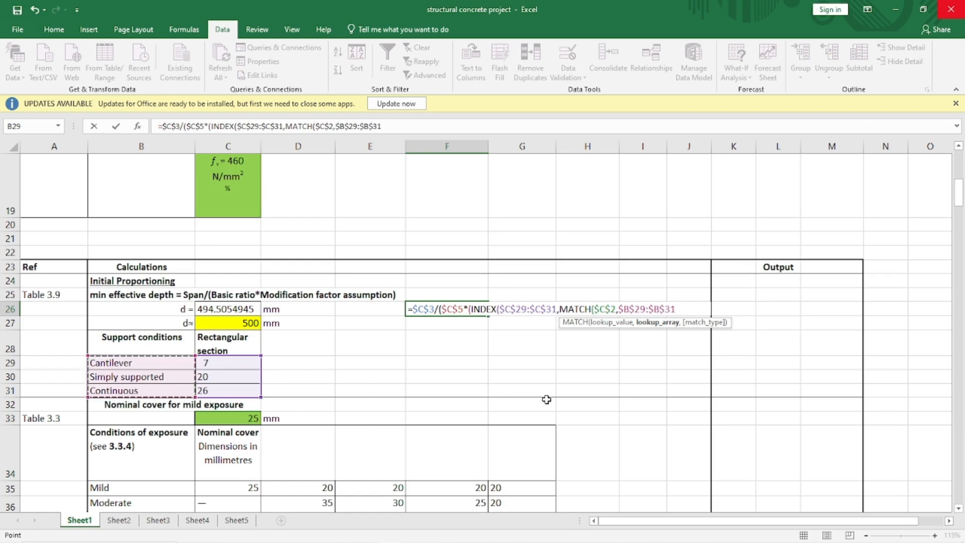
type(",")
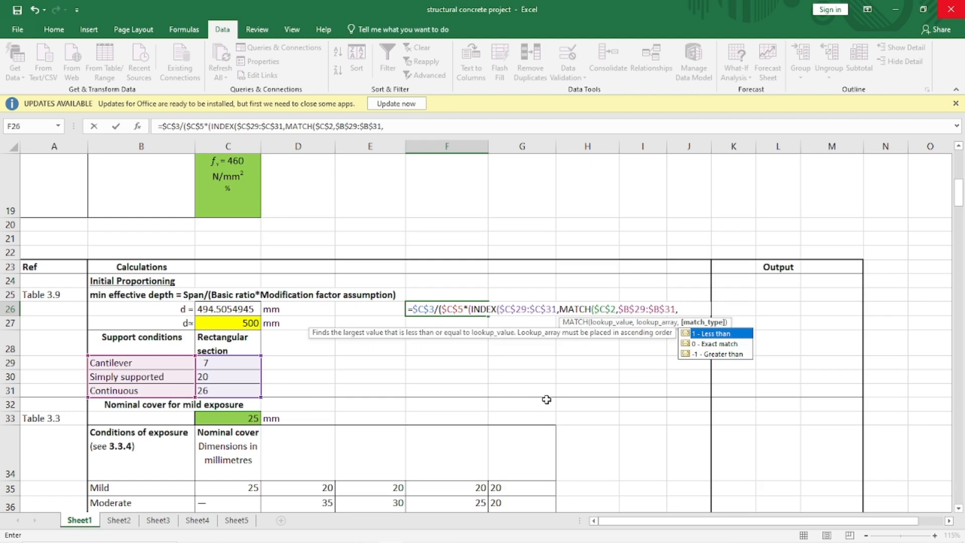
left_click(709, 347)
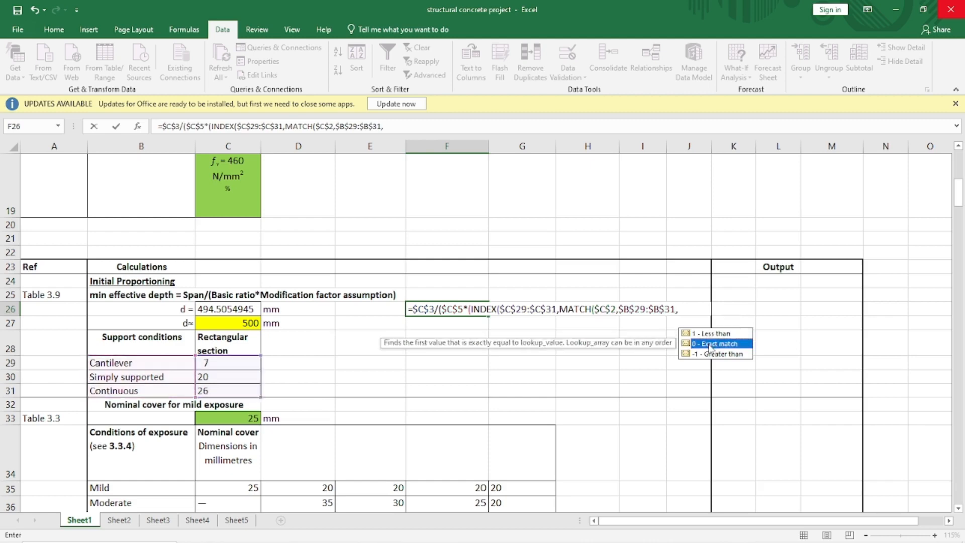
double_click(709, 346)
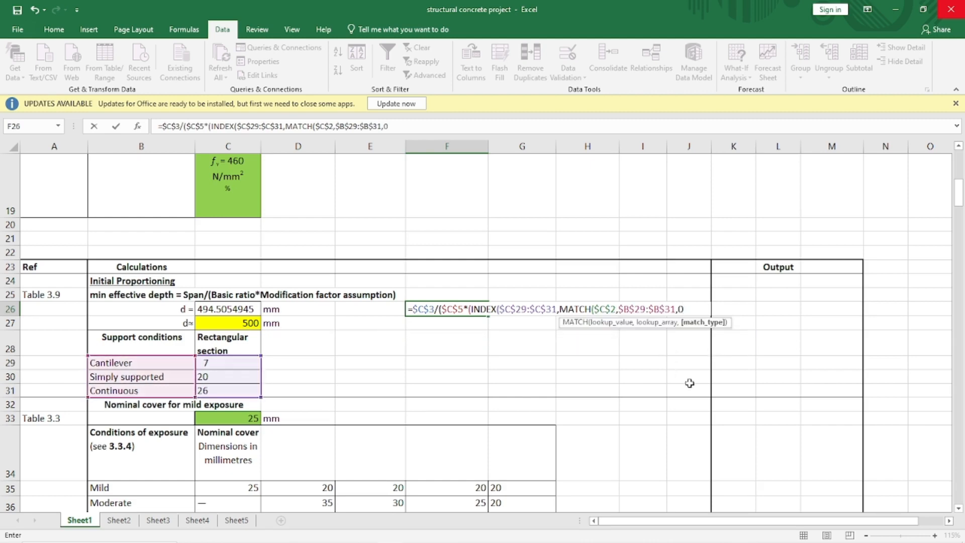
- Close the brackets and enter the F26 formula, accepting the suggested correction
type(")")
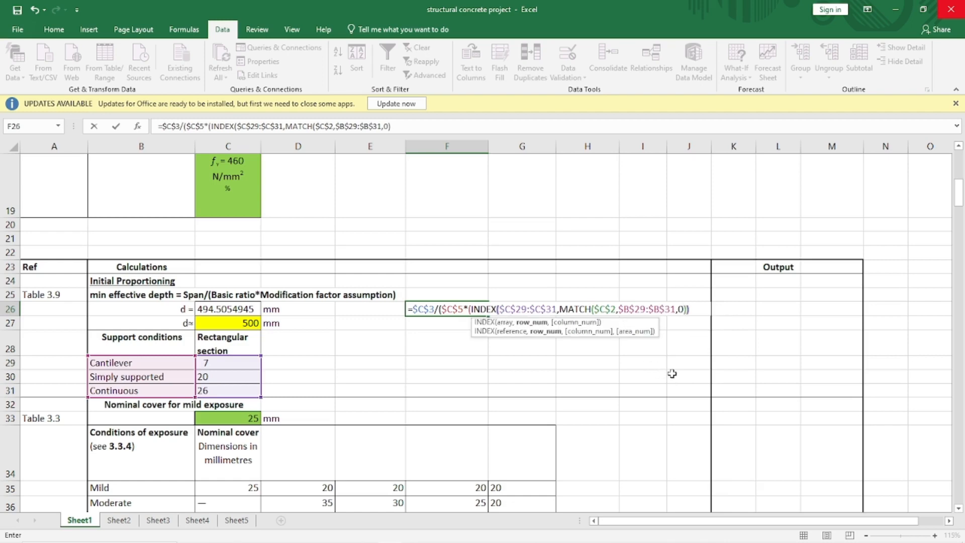
type(")")
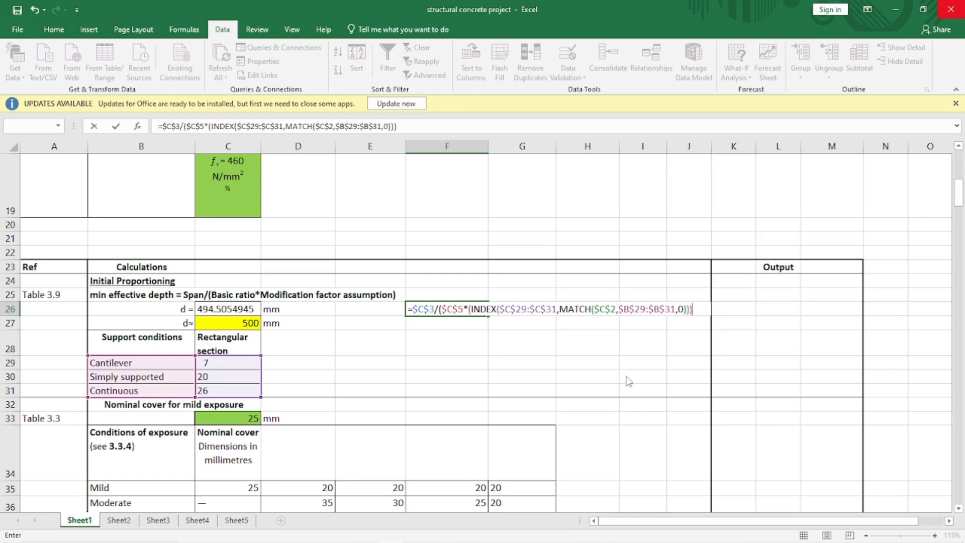
key("Return")
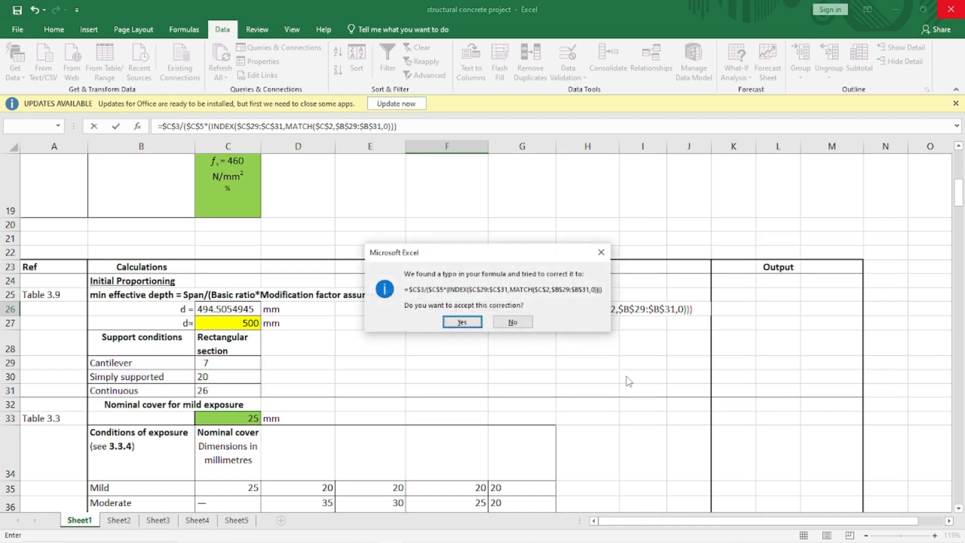
left_click(461, 322)
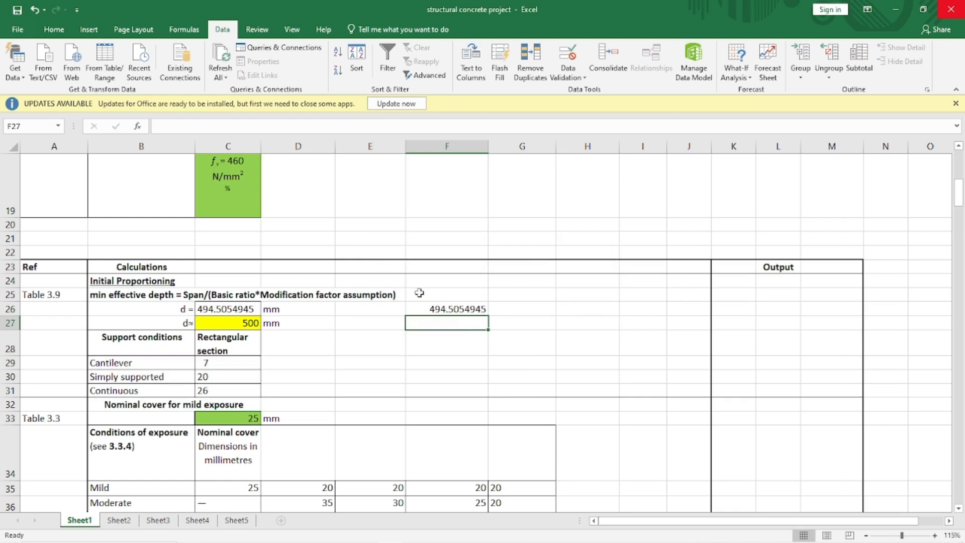
- Set the support conditions in C2 to Simply supported from its dropdown list
scroll(419, 293, "up", 6)
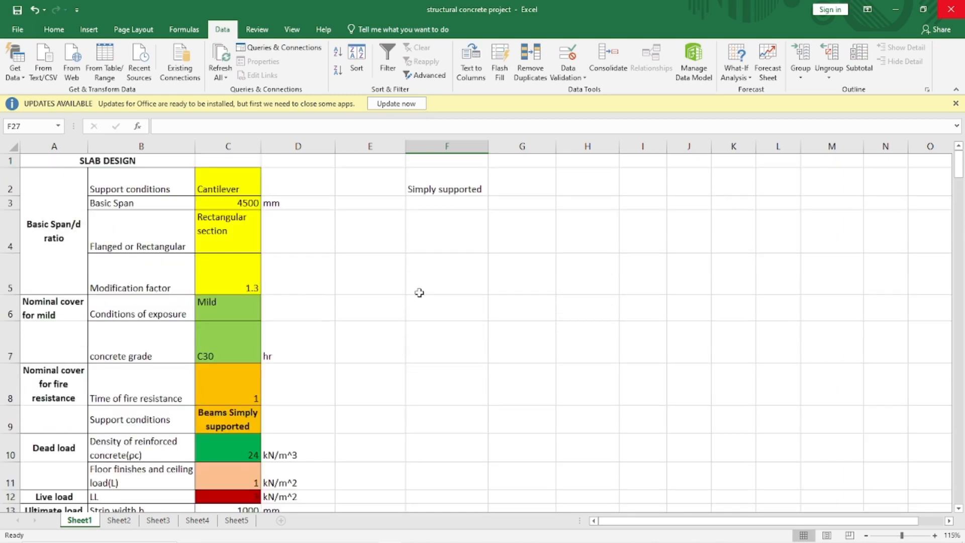
left_click(207, 189)
left_click(266, 190)
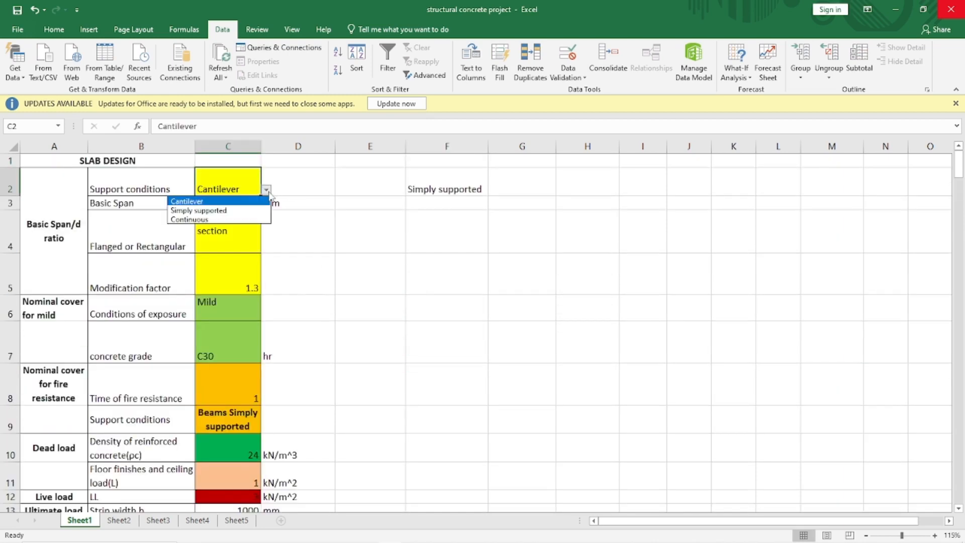
left_click(254, 210)
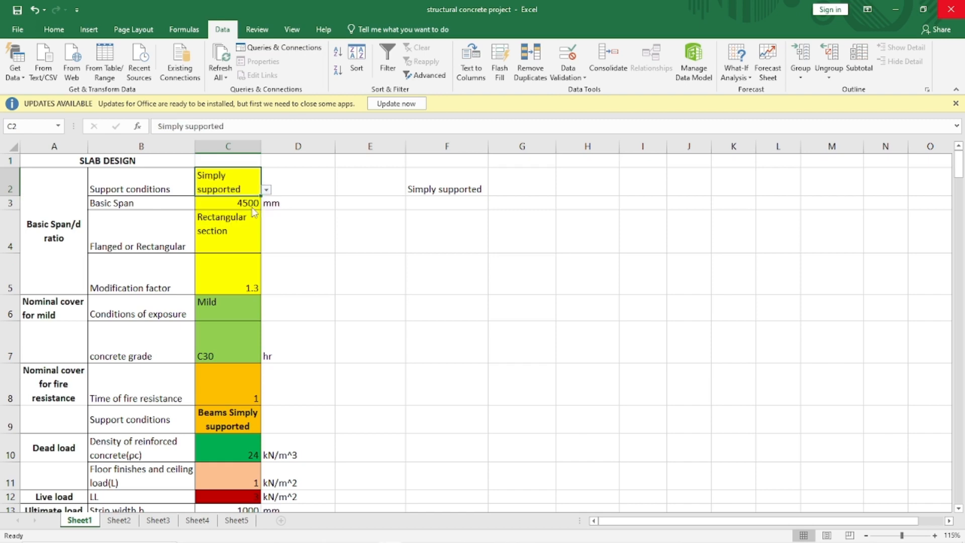
- Check the recalculated effective depth and the formula in F26
scroll(340, 278, "down", 5)
left_click(340, 279)
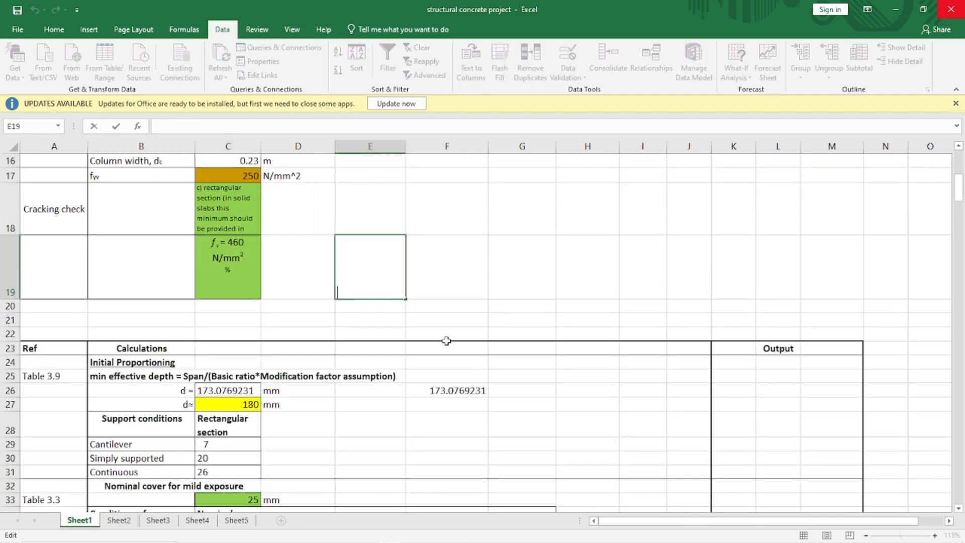
left_click(453, 391)
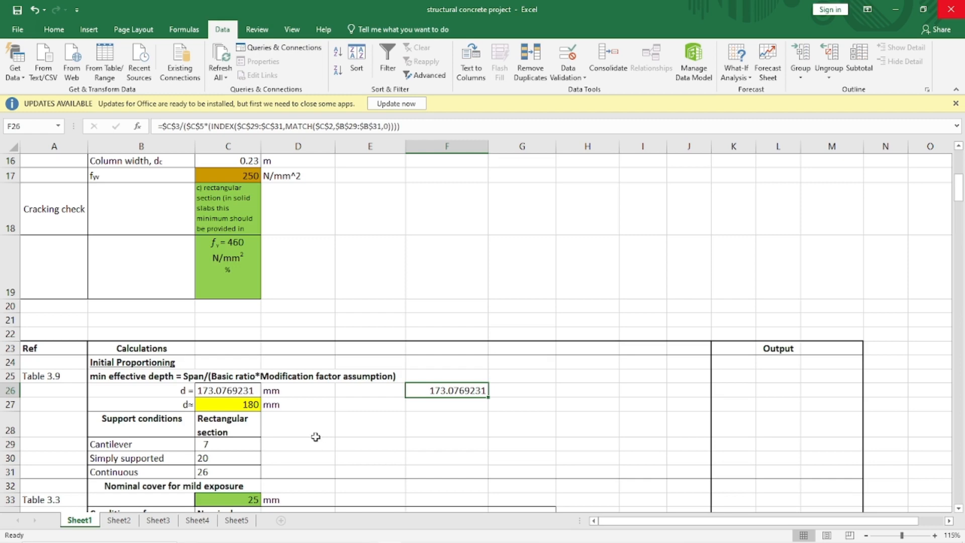
- Review the calculations section and the nominal cover tables further down the sheet
scroll(316, 437, "down", 1)
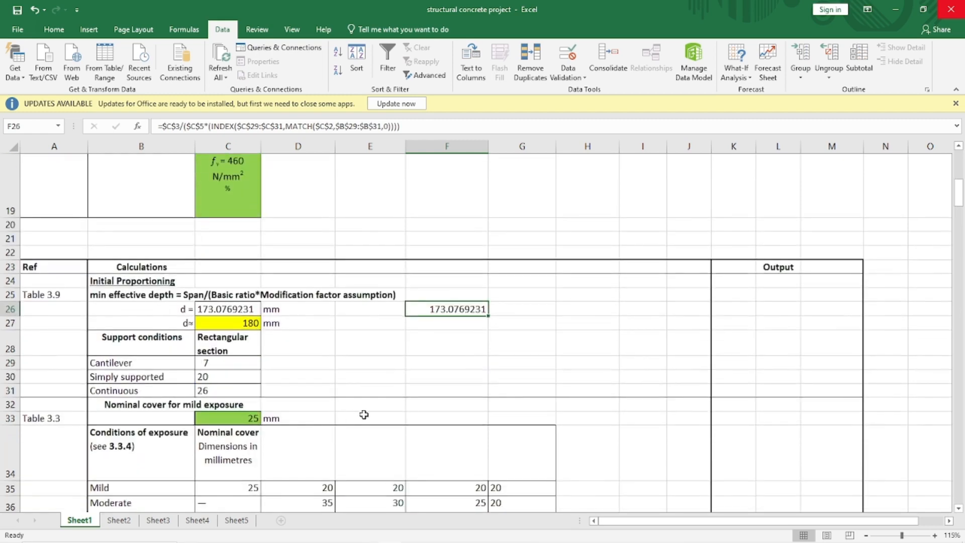
scroll(364, 414, "down", 3)
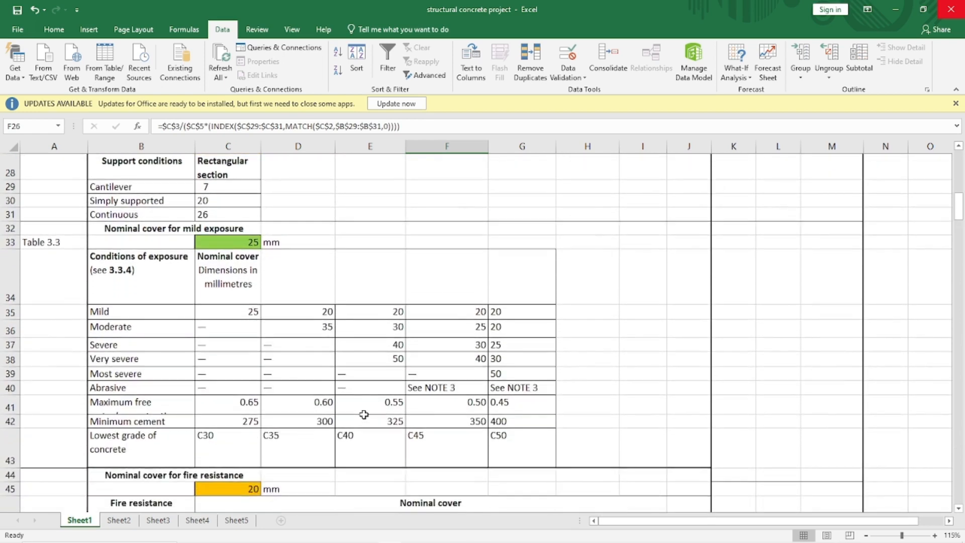
scroll(364, 414, "down", 2)
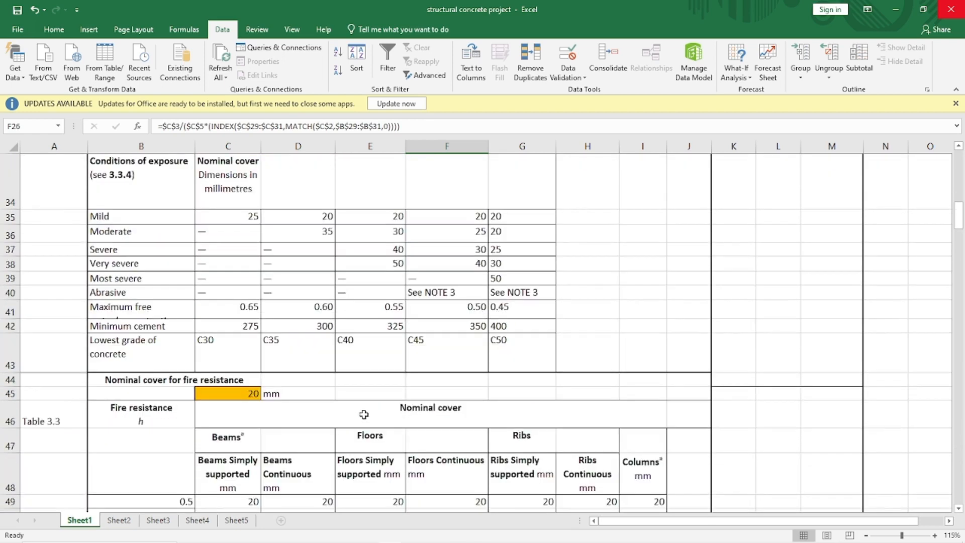
scroll(364, 415, "up", 10)
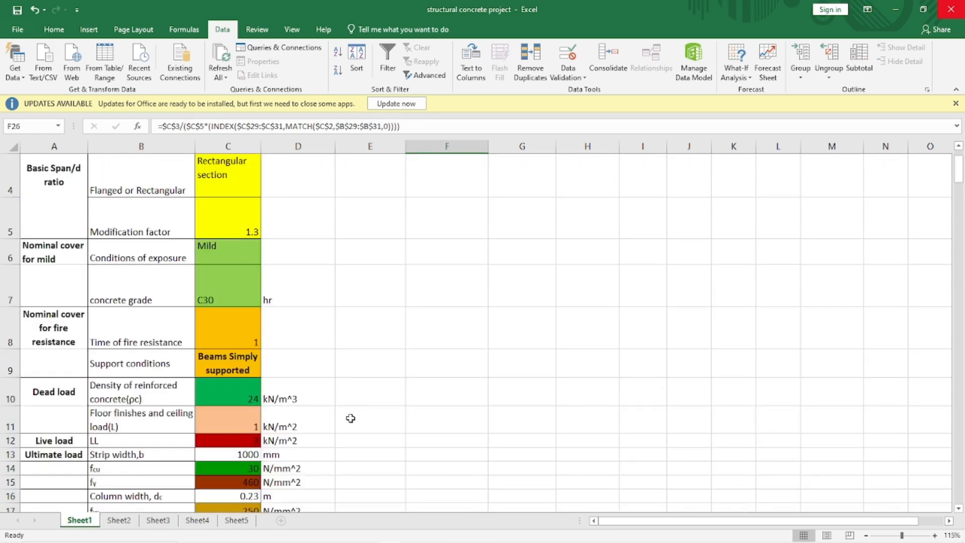
scroll(350, 418, "down", 6)
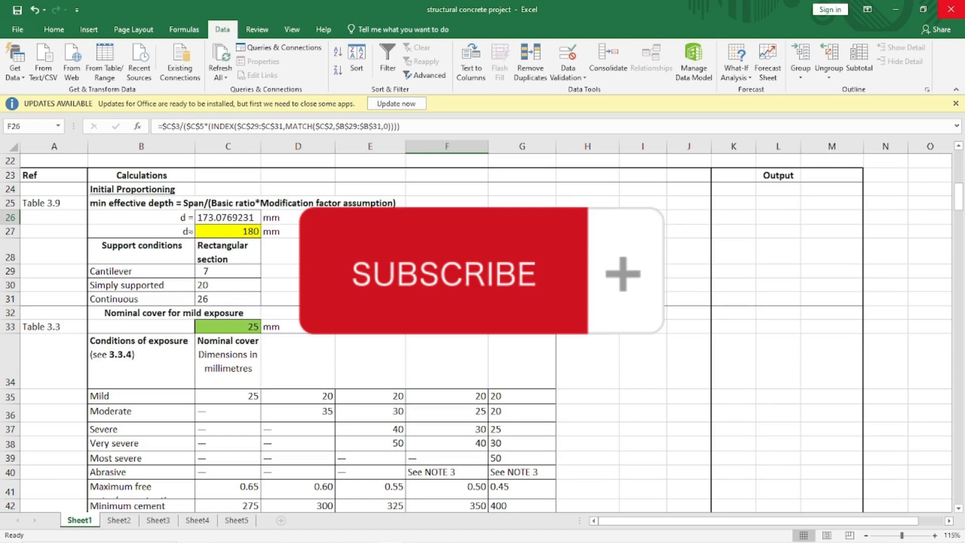
left_click(370, 218)
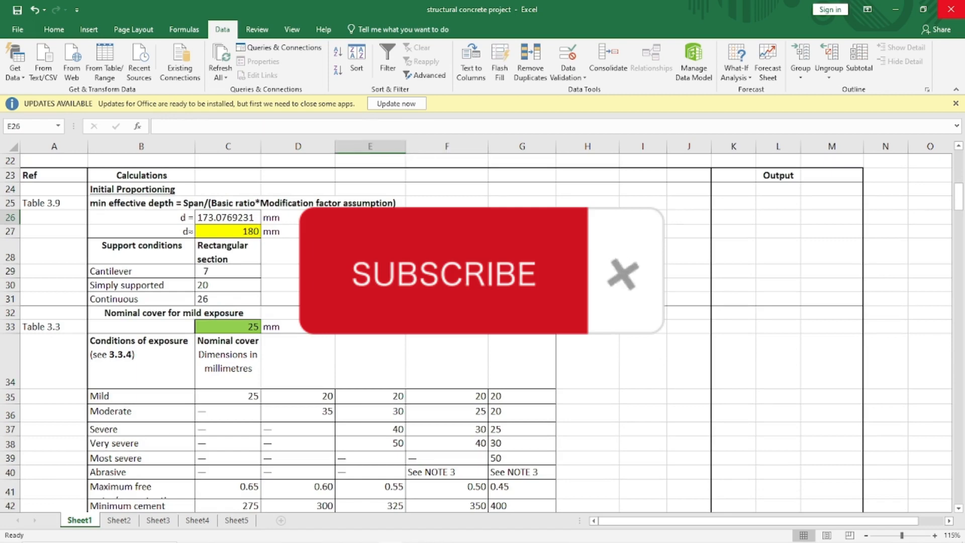